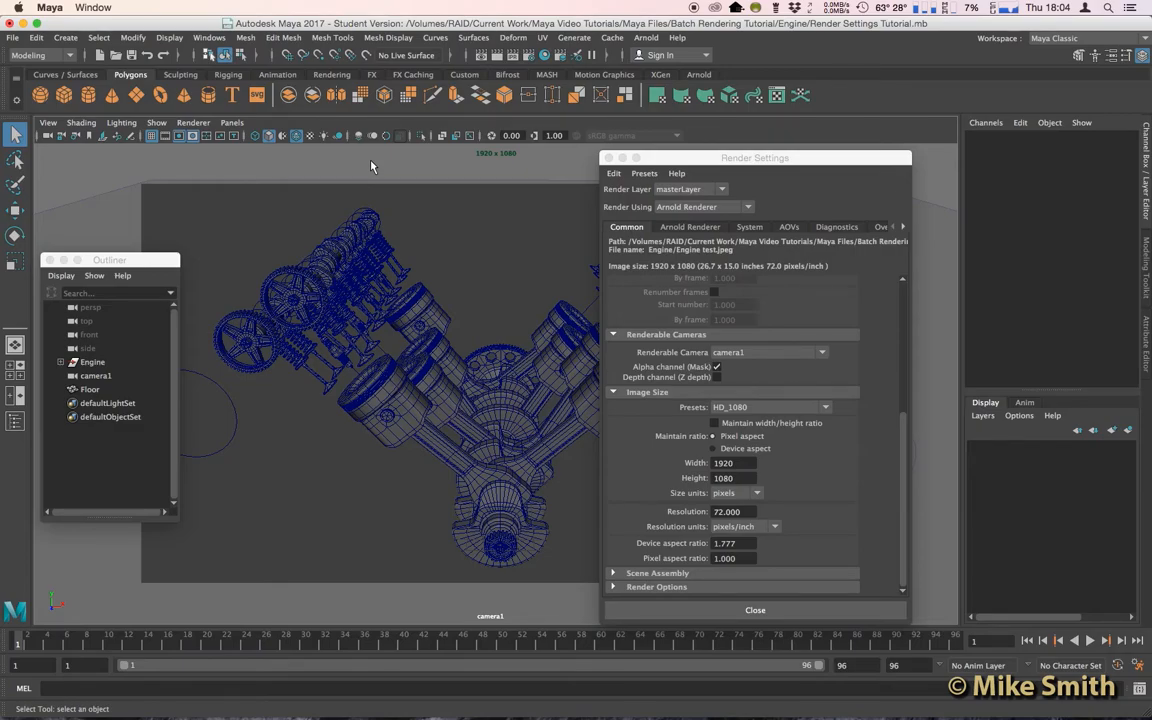
Open the Render Settings and choose Arnold Renderer as the renderer for the scene
click(686, 160)
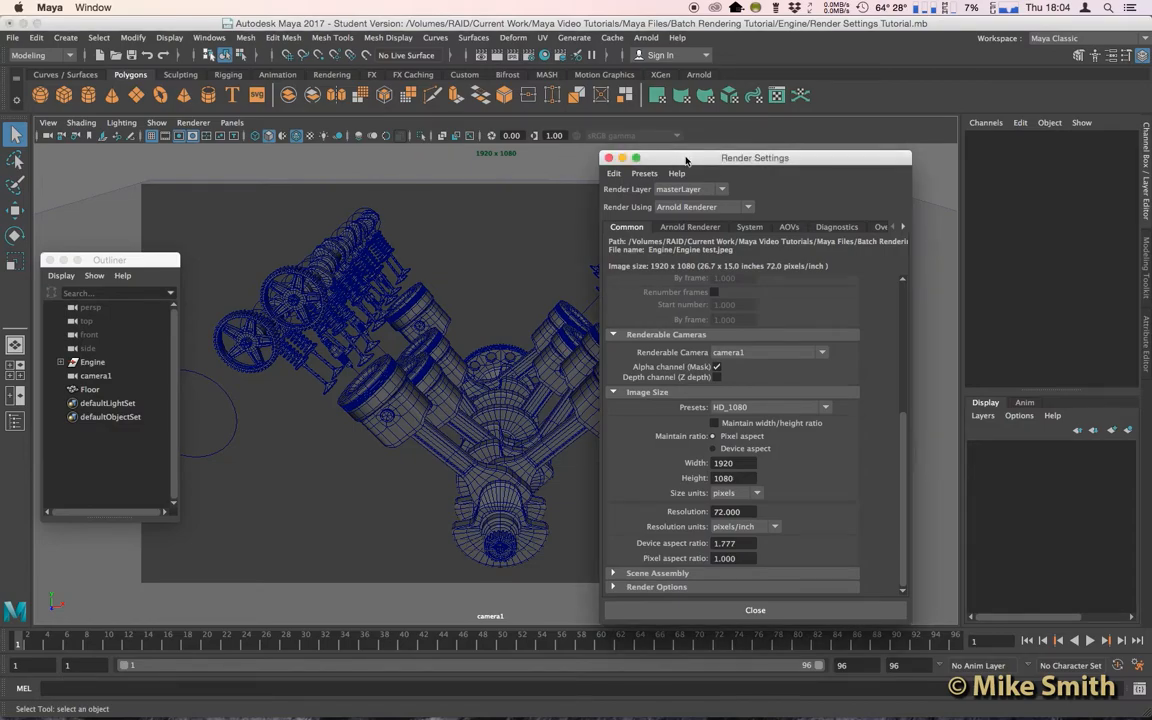
click(197, 38)
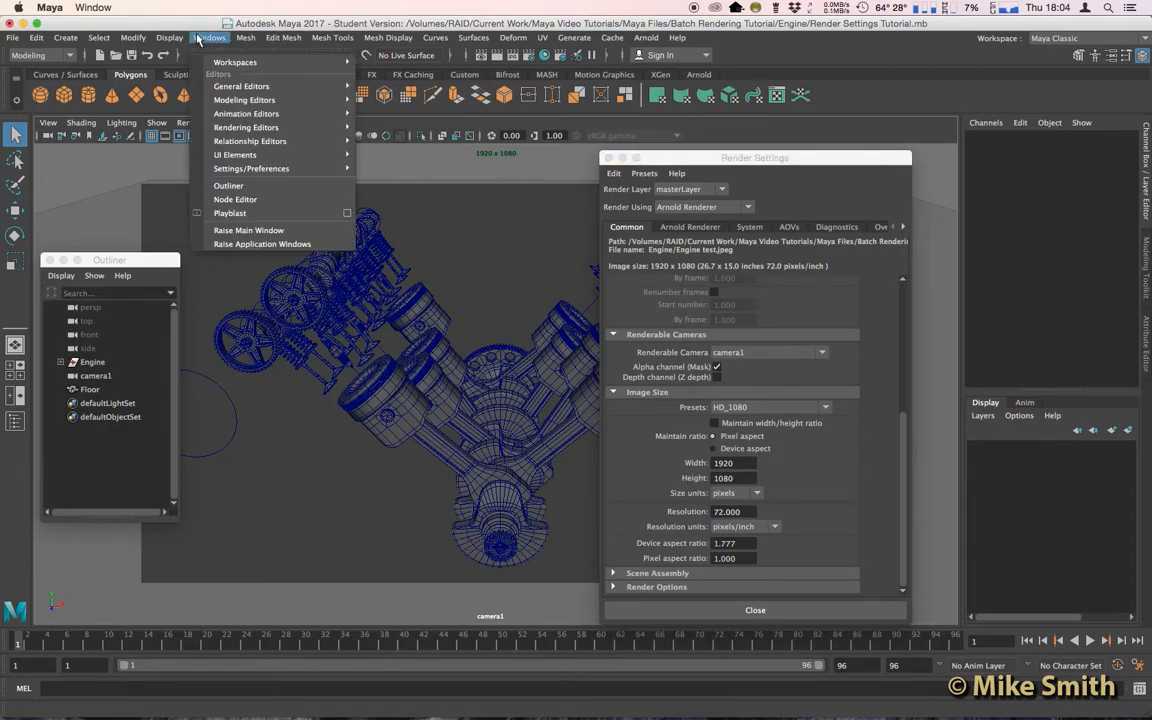
mouse_move(270, 126)
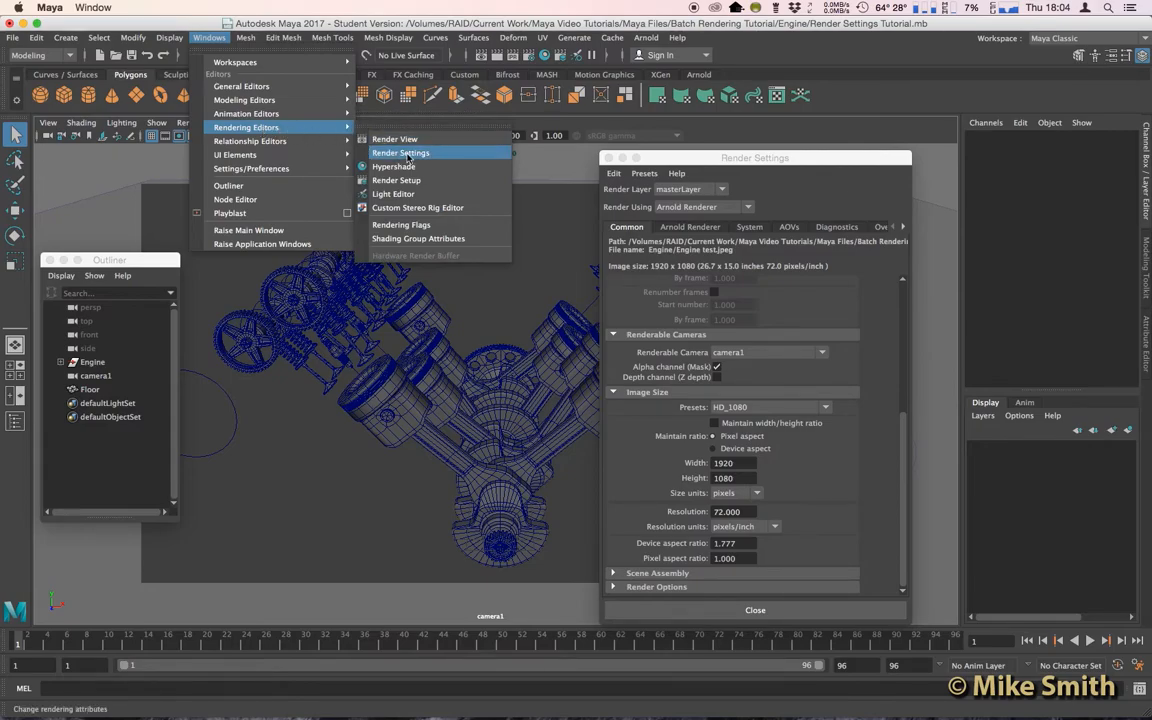
click(480, 146)
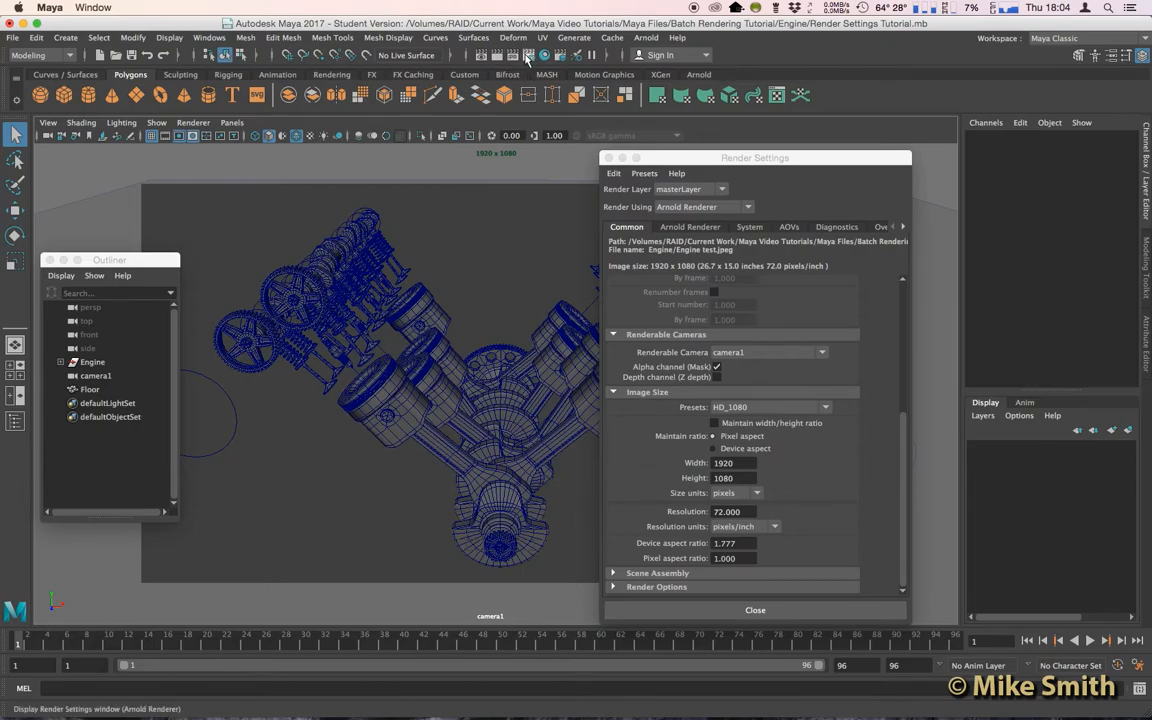
drag(737, 162, 727, 161)
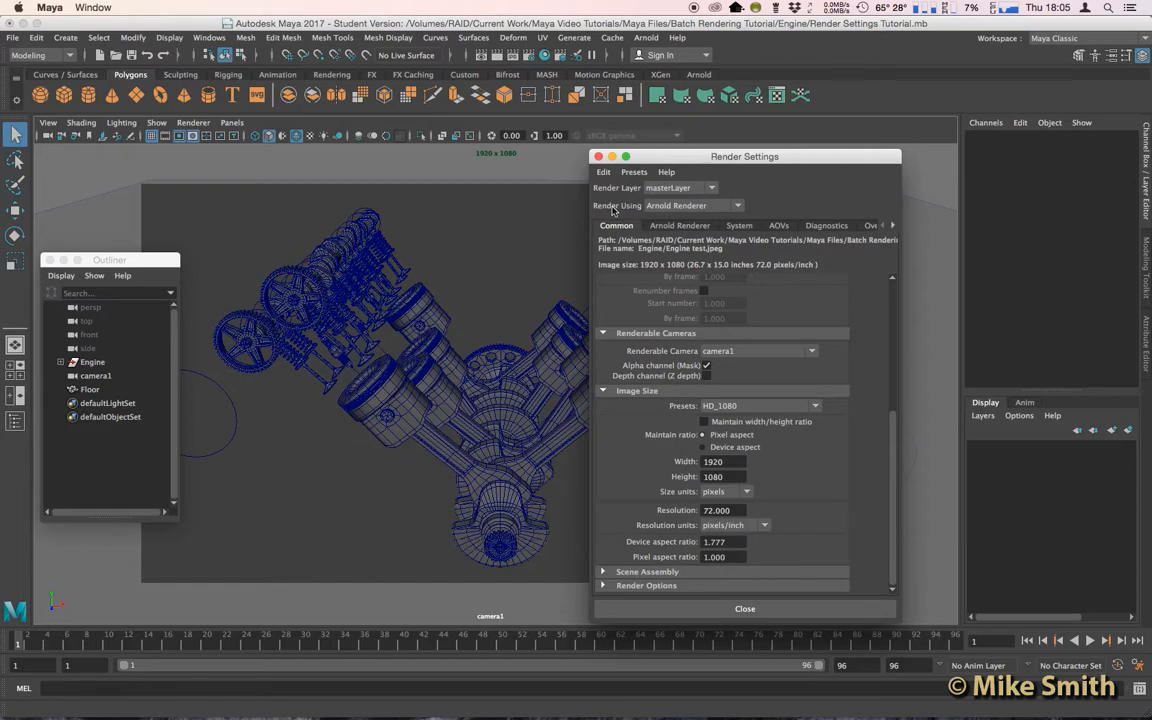
click(688, 207)
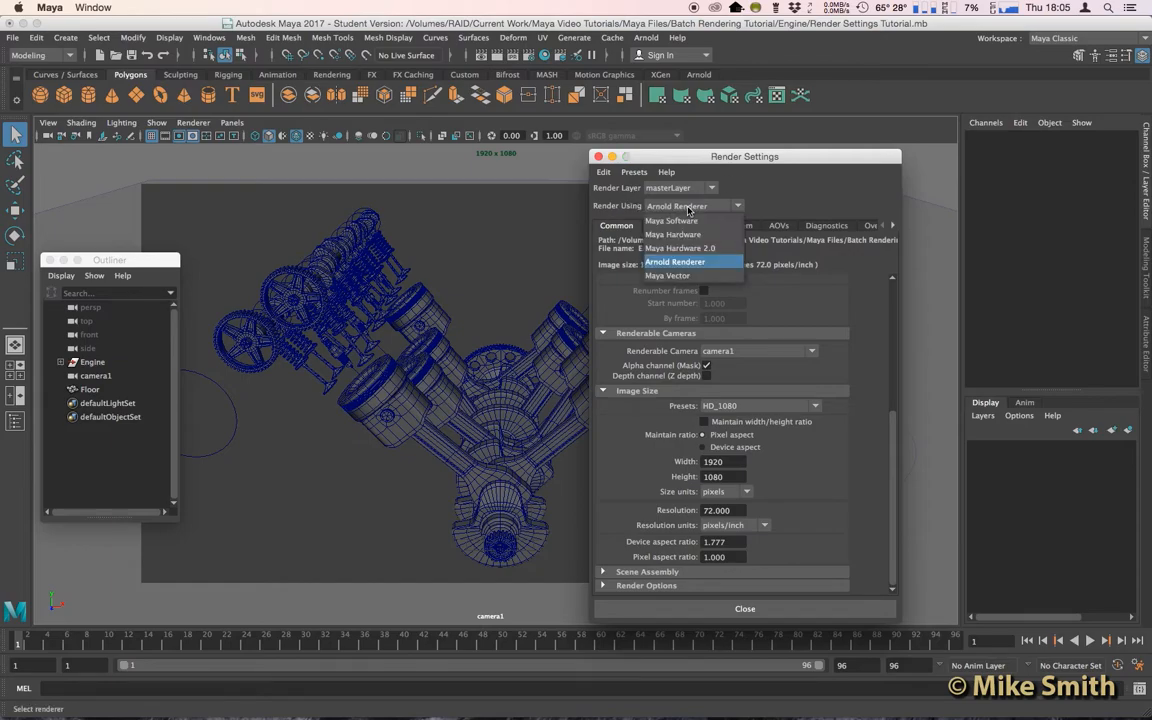
click(690, 264)
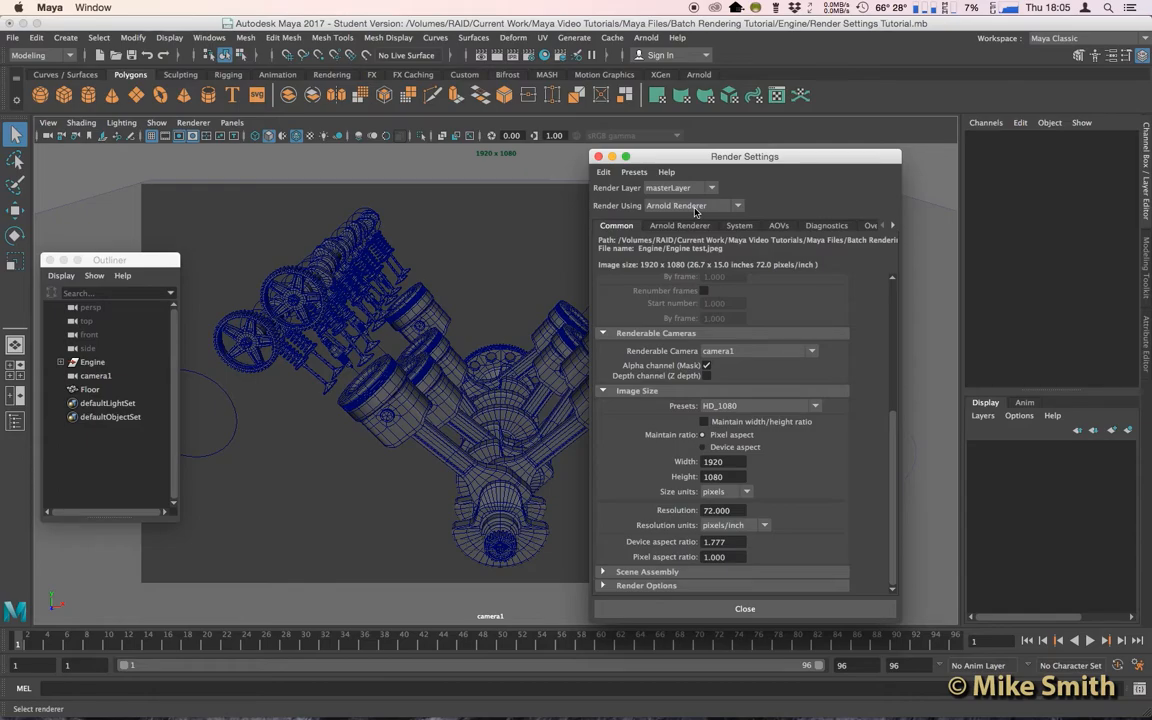
Check in the Plug-in Manager whether the Arnold plug-in mtoa.bundle is loaded, and close the manager
click(209, 38)
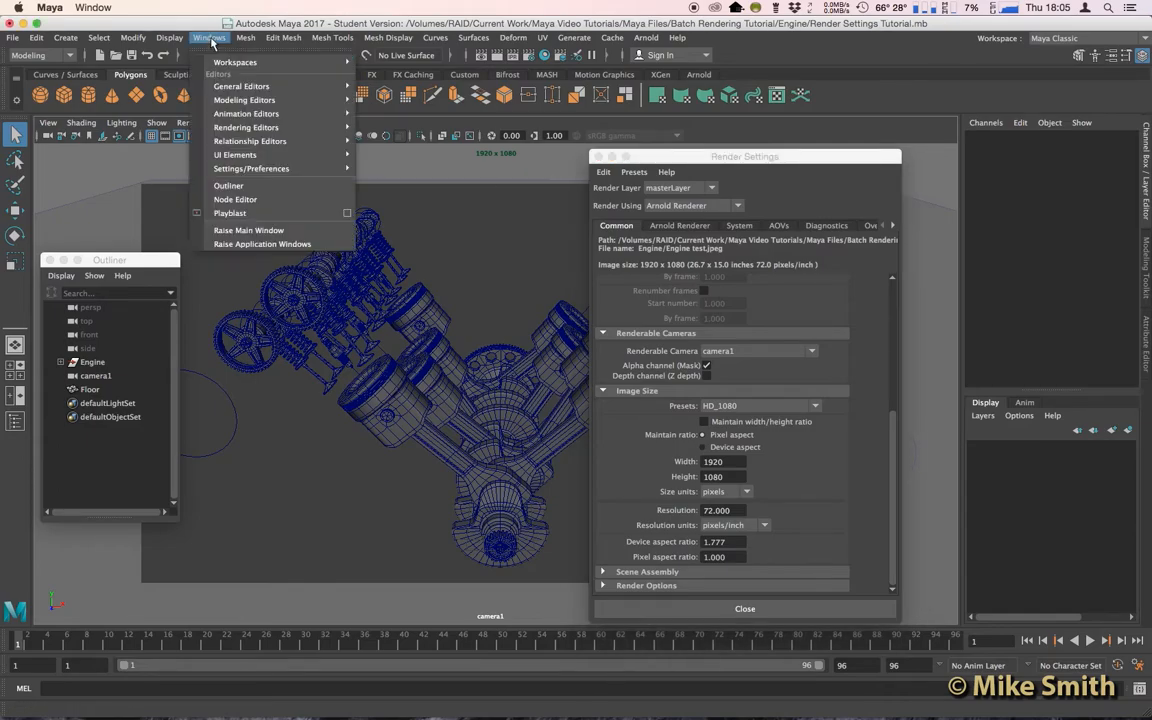
mouse_move(275, 170)
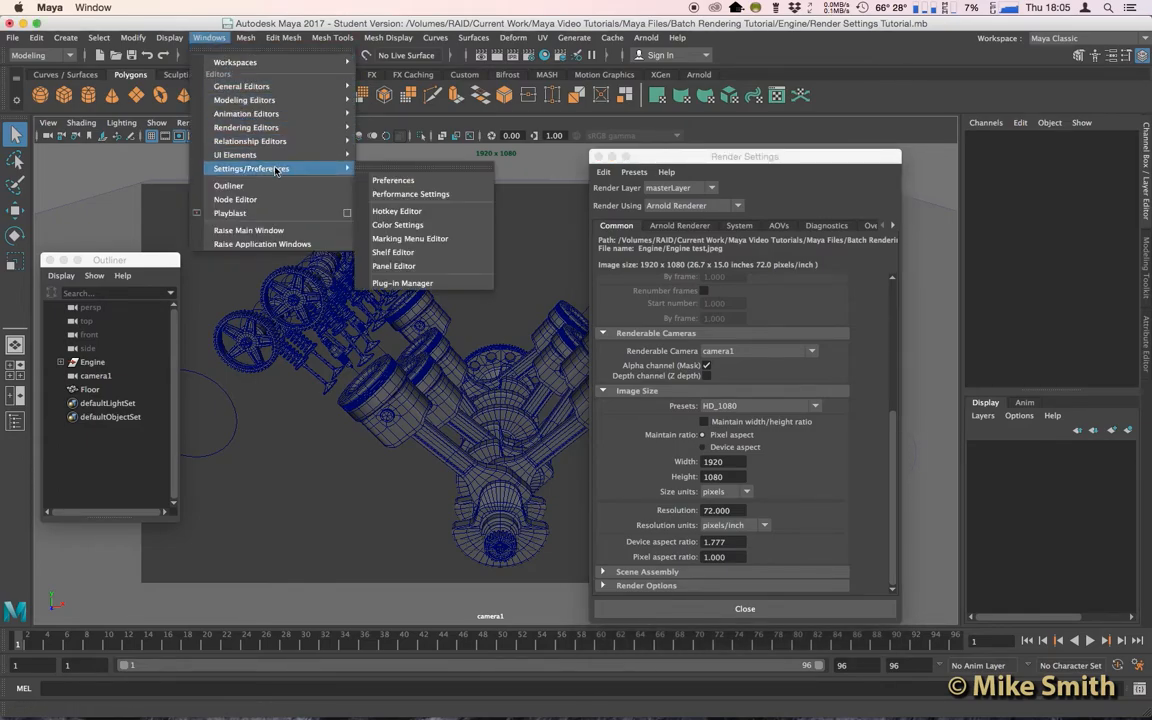
click(405, 284)
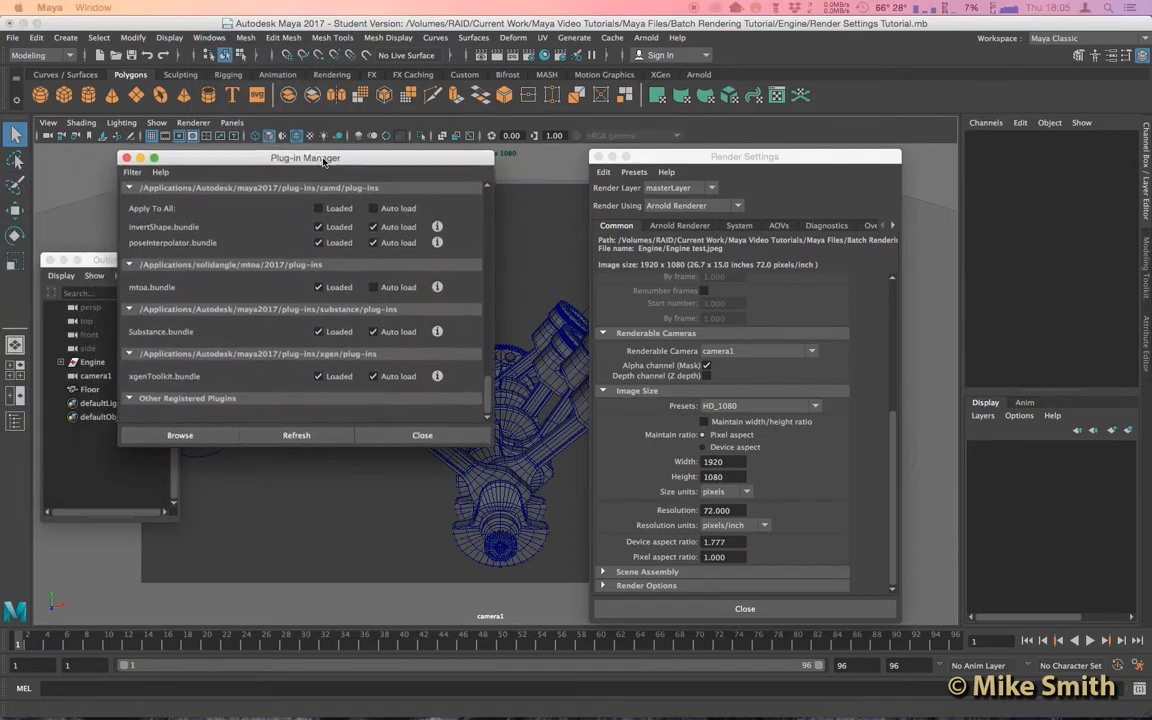
scroll(271, 313, up, 1)
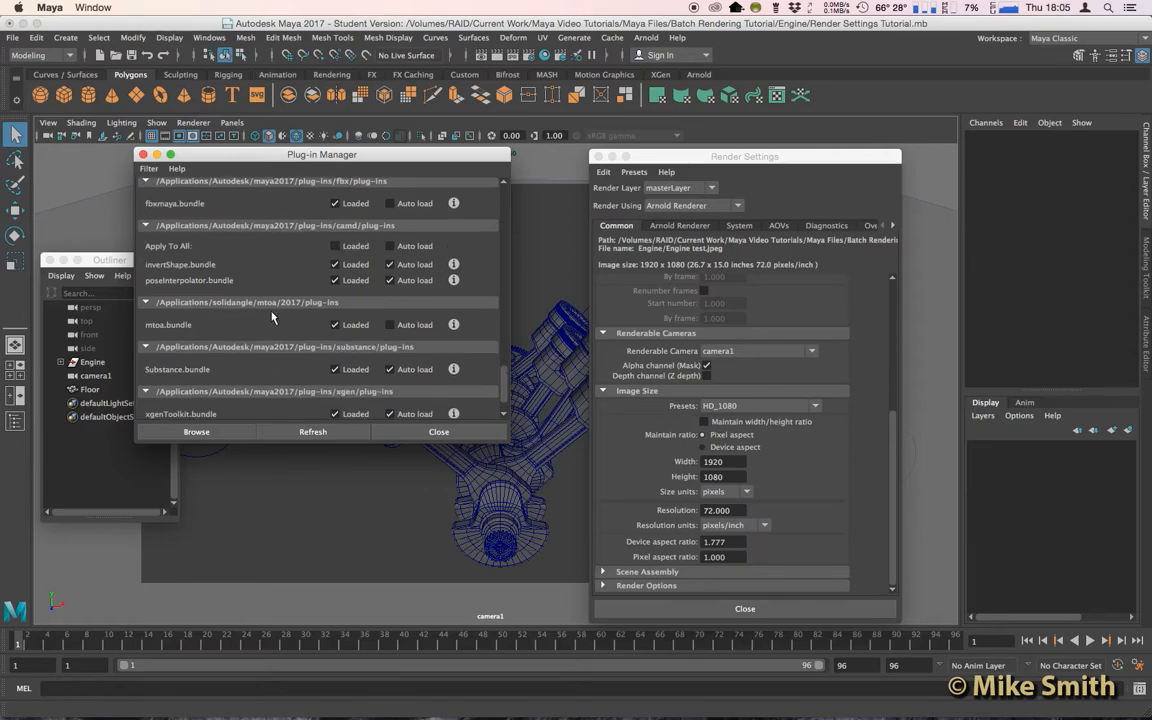
scroll(505, 383, up, 5)
scroll(494, 380, down, 8)
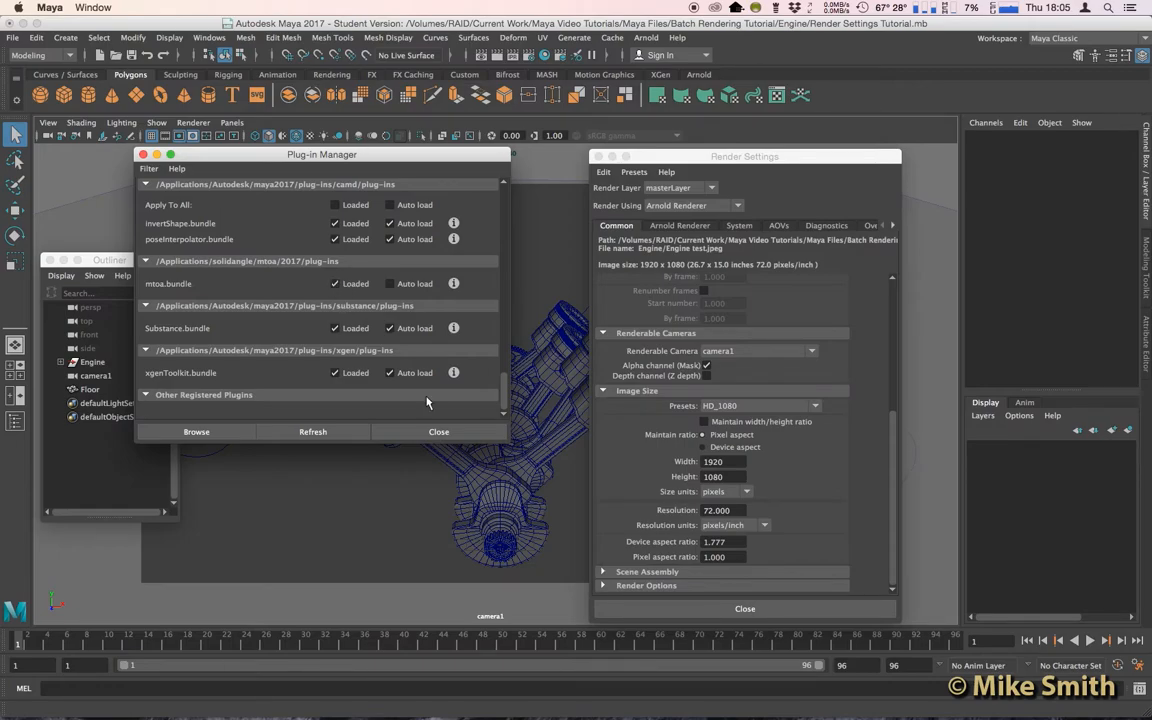
click(439, 432)
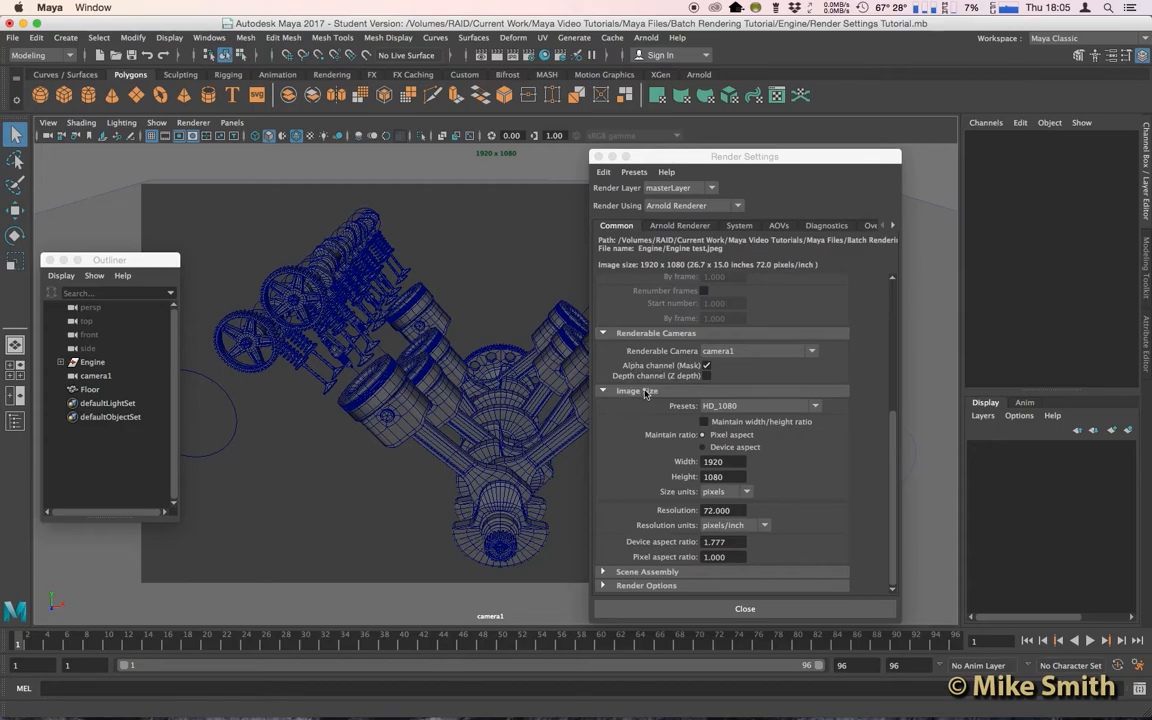
Choose the HD_1080 preset for the render image size
click(750, 407)
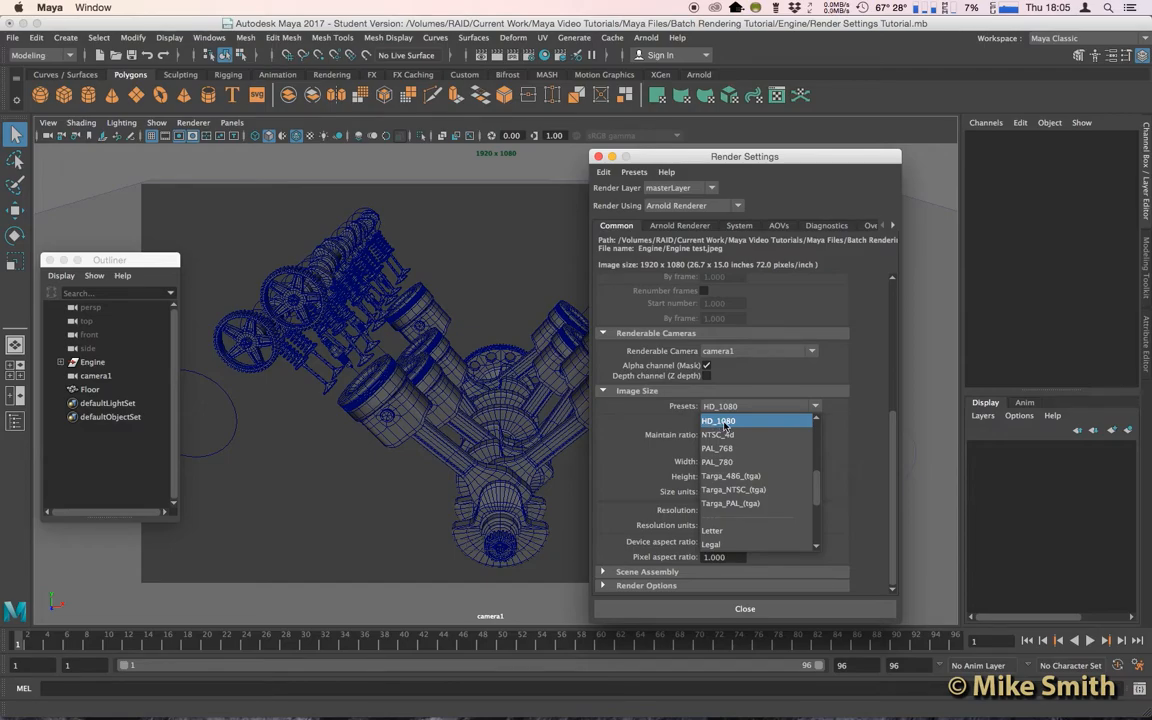
scroll(718, 462, down, 3)
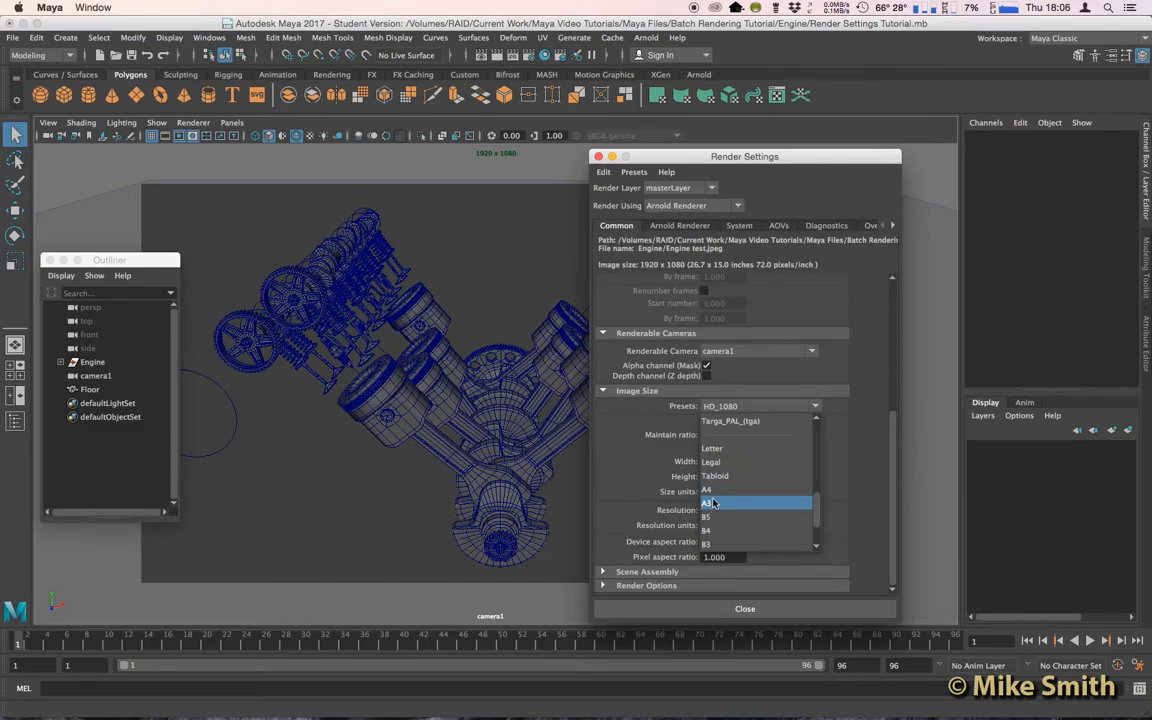
scroll(719, 440, up, 6)
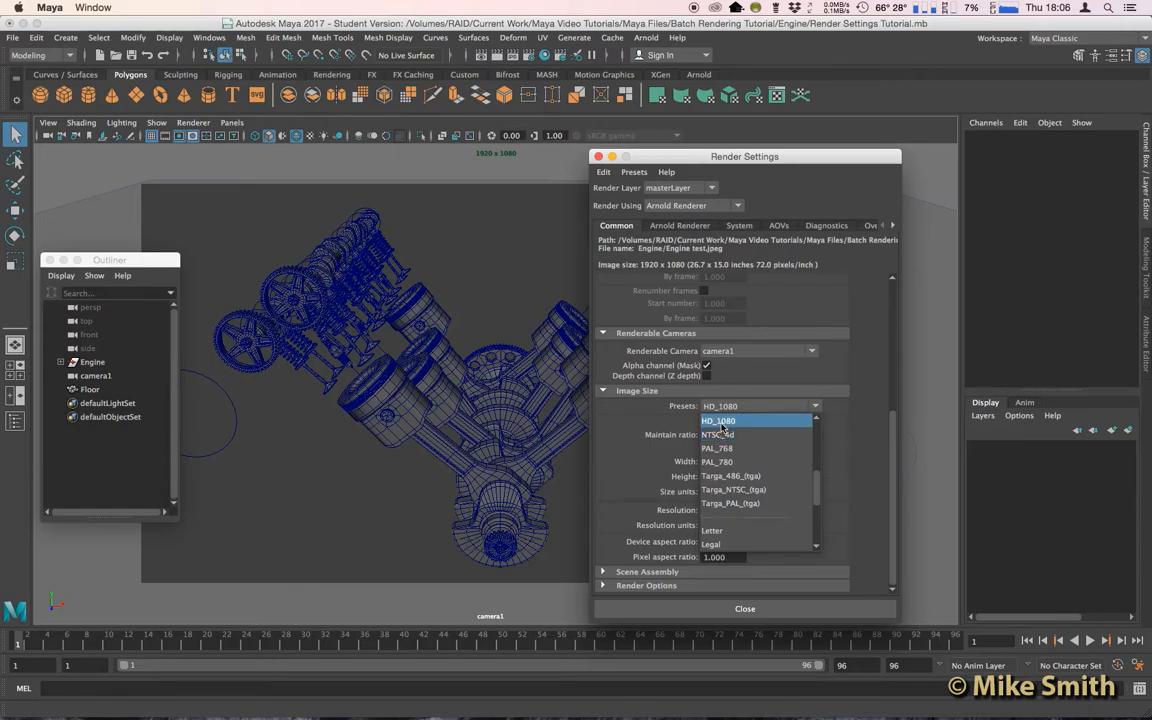
click(721, 424)
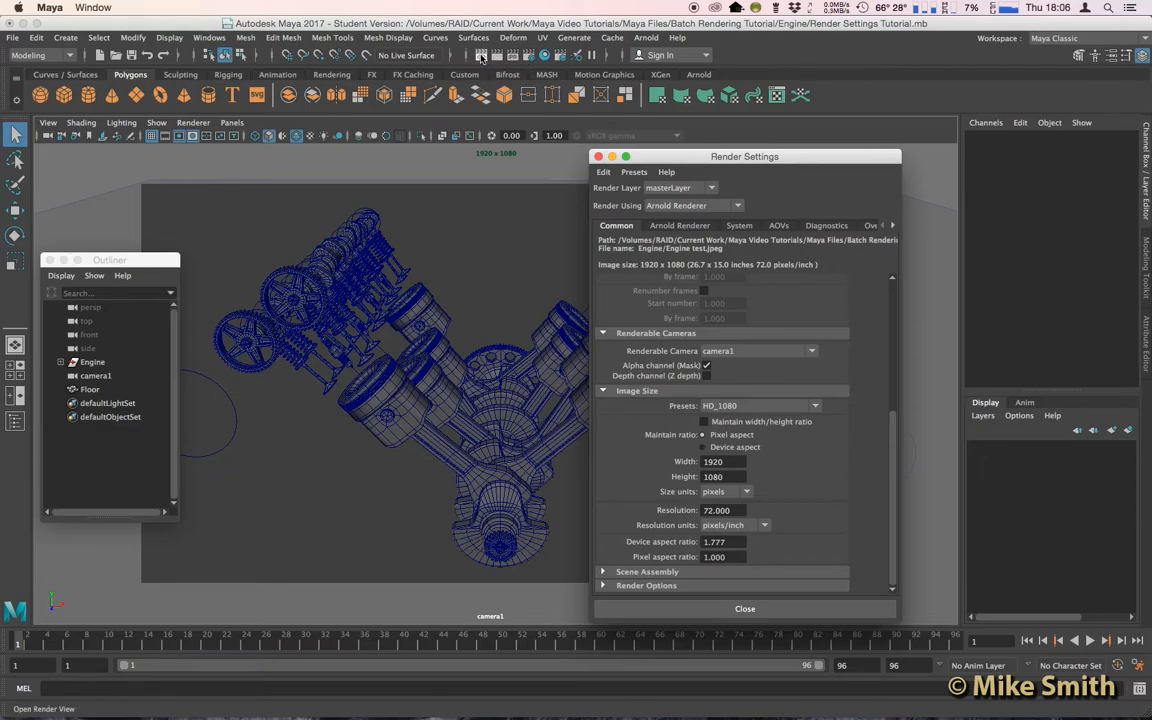
Open the Render View and set its test resolution to Render Settings (1920x1080)
click(481, 56)
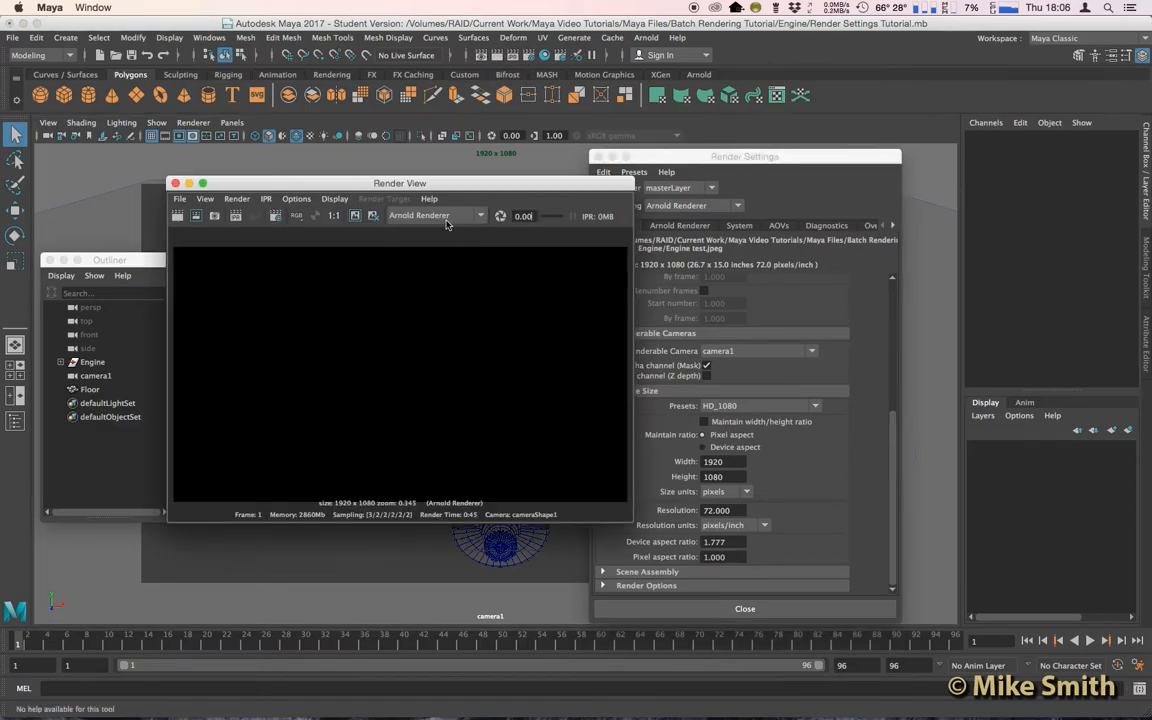
drag(394, 182, 400, 168)
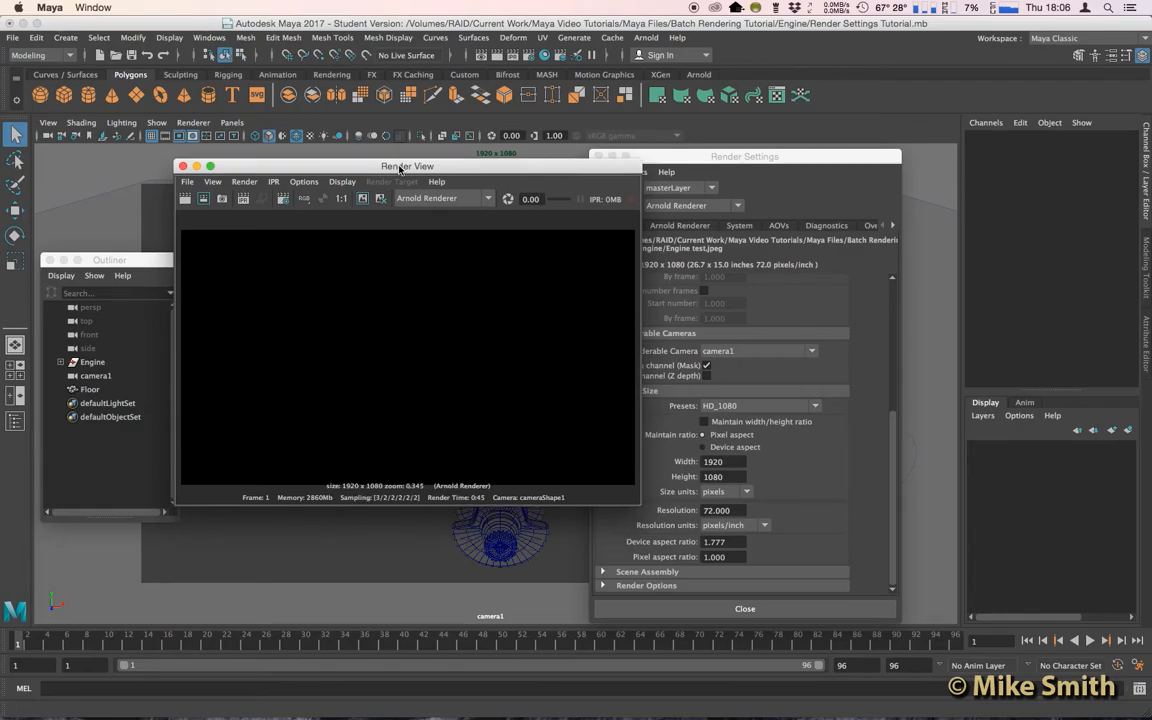
click(305, 183)
mouse_move(380, 237)
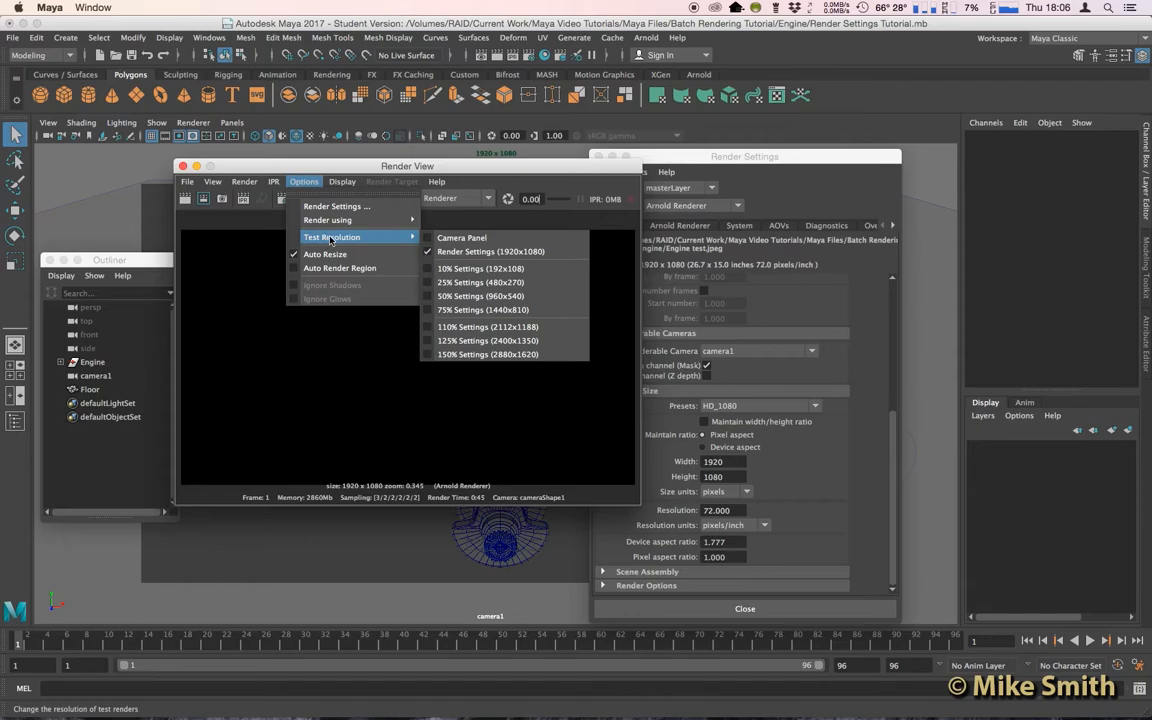
click(476, 253)
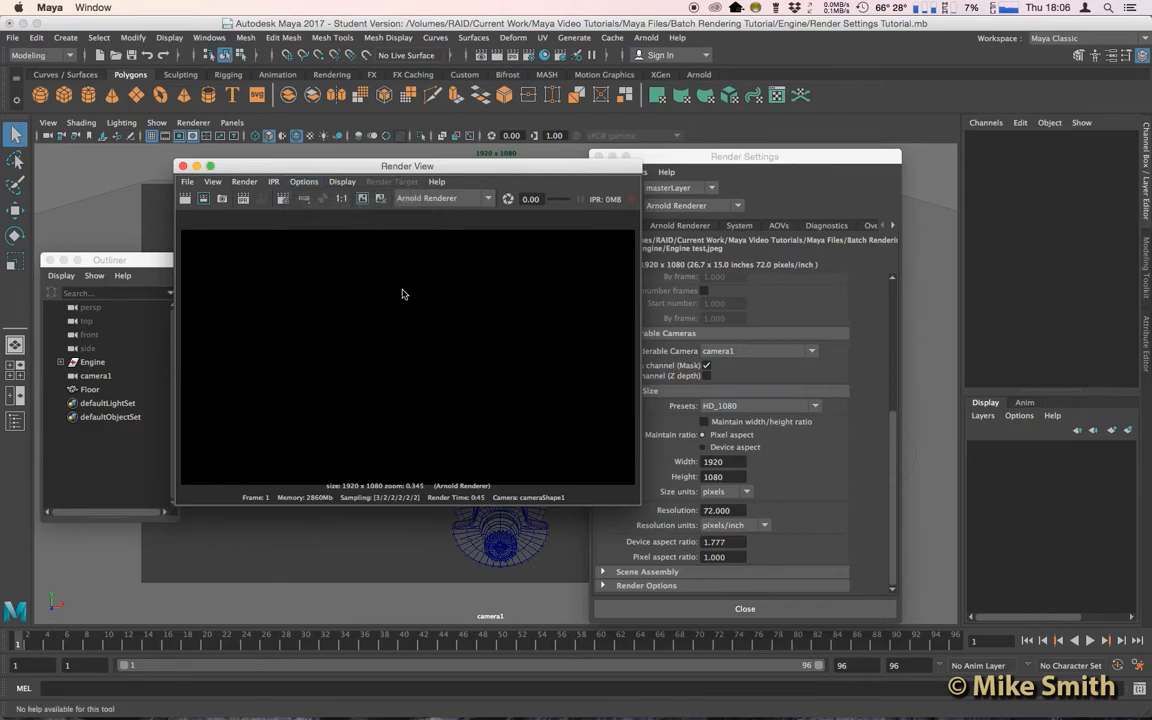
Find the Render View command for rendering the scene from camera1
right_click(351, 298)
mouse_move(388, 333)
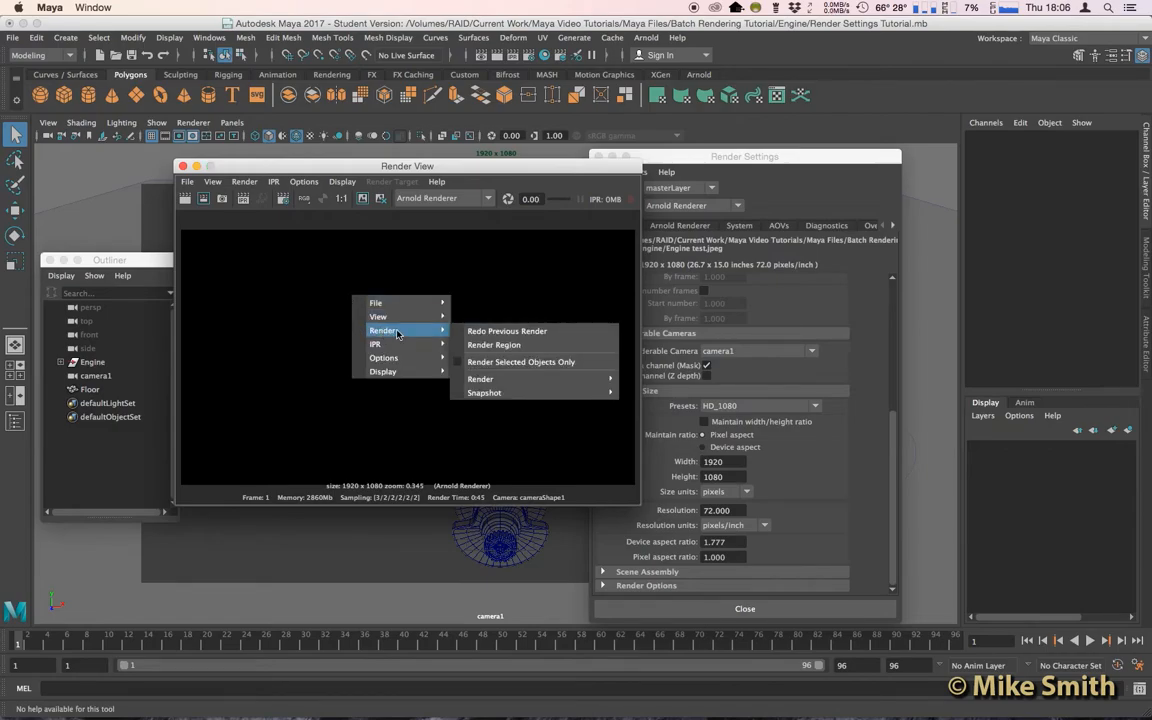
mouse_move(610, 381)
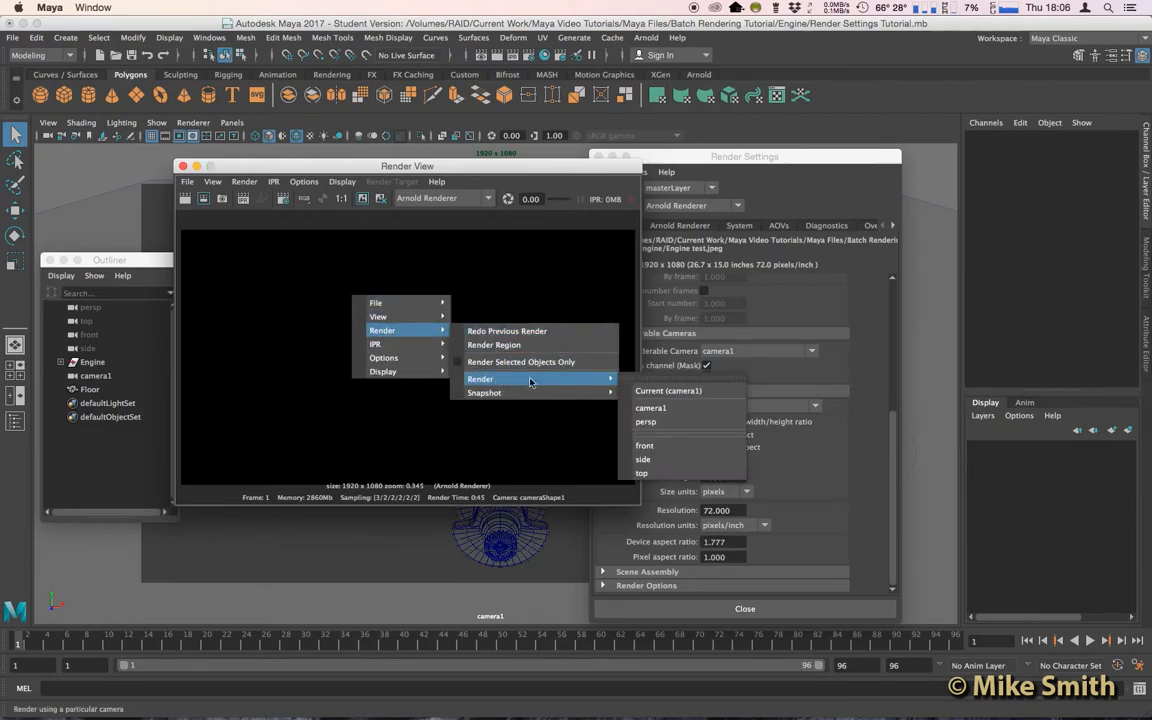
click(649, 410)
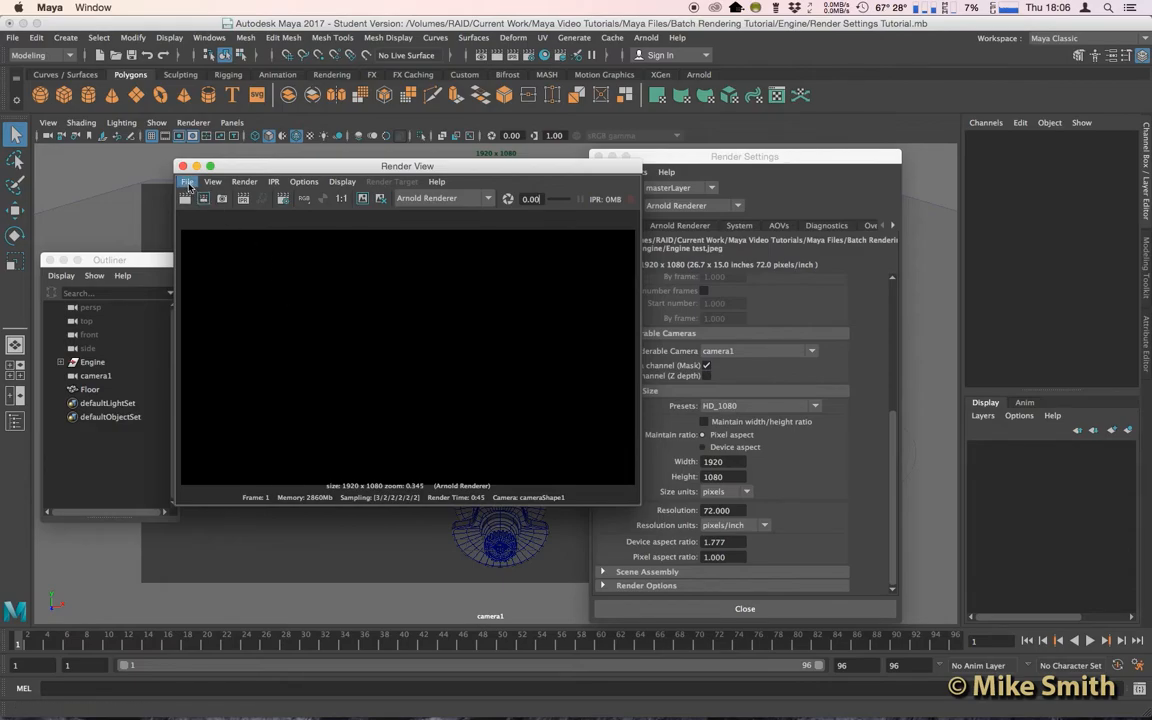
Set the save mode for rendered images to Save Raw Image and apply the save options
click(187, 183)
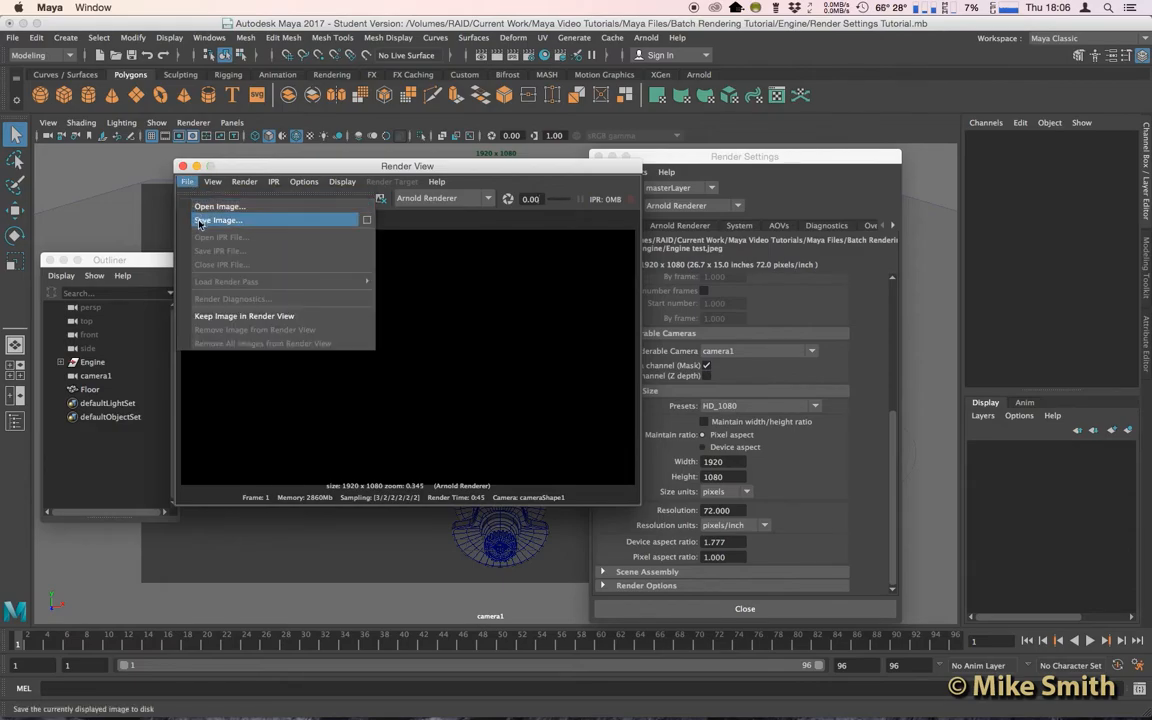
click(366, 220)
drag(390, 238, 357, 218)
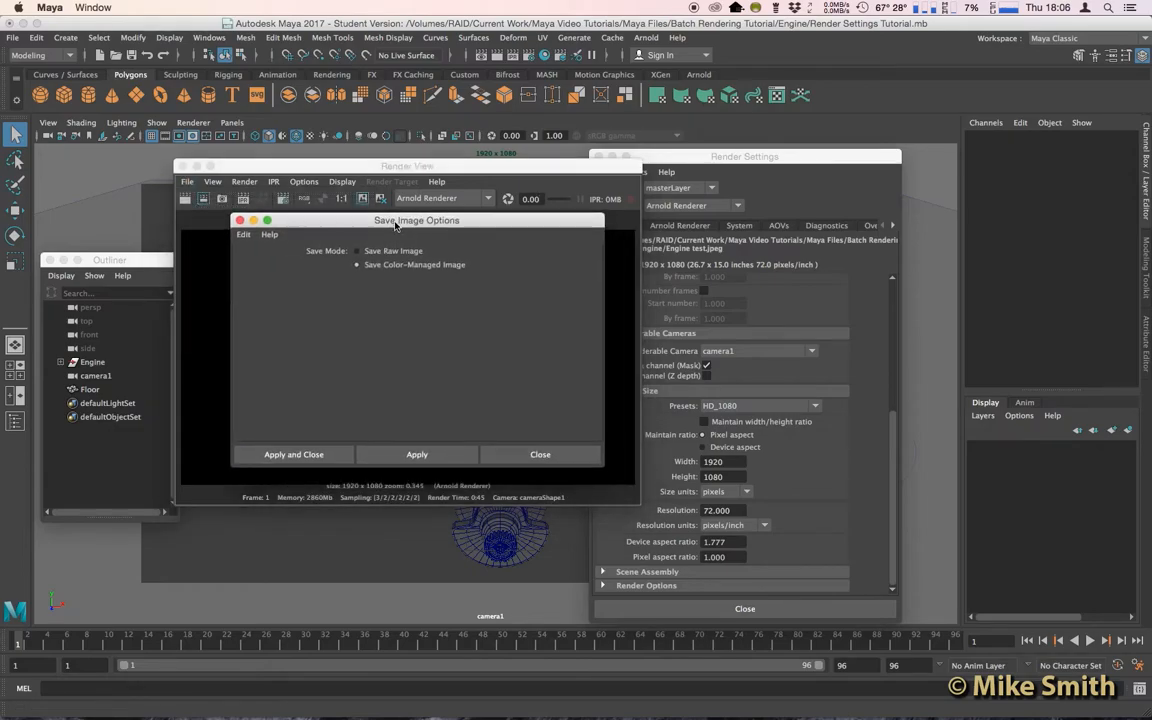
click(358, 251)
click(362, 264)
click(357, 251)
click(322, 454)
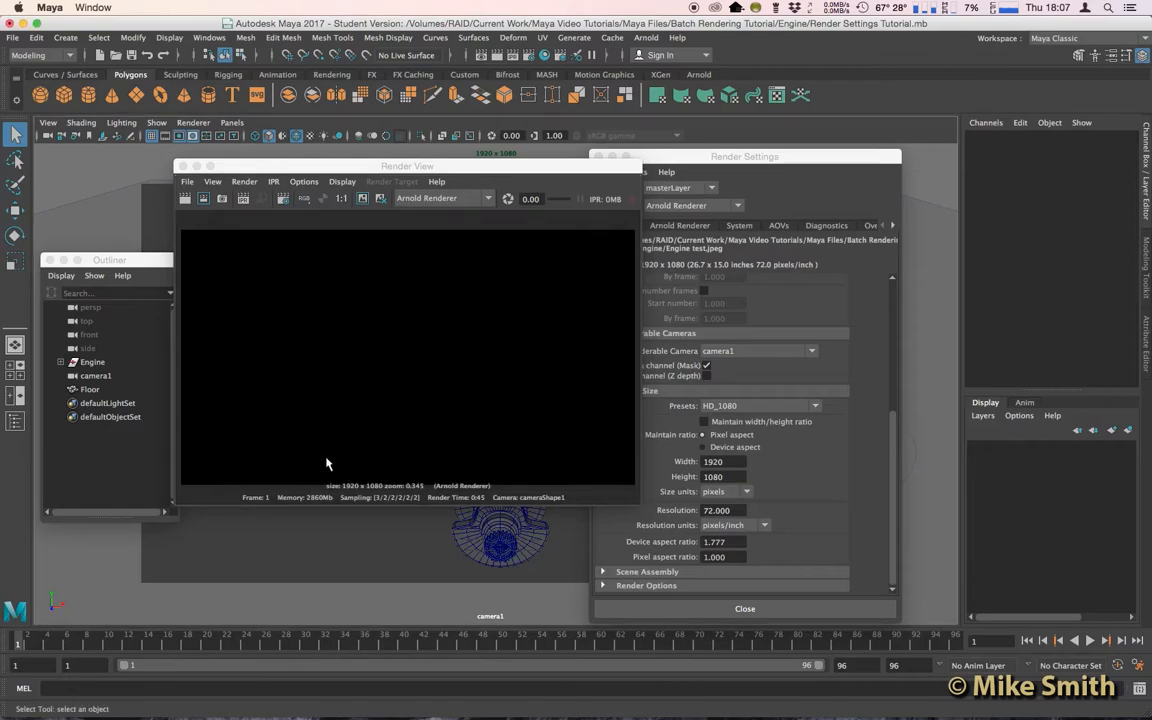
Look up the Save Image command and close the Render View without saving an image
click(187, 181)
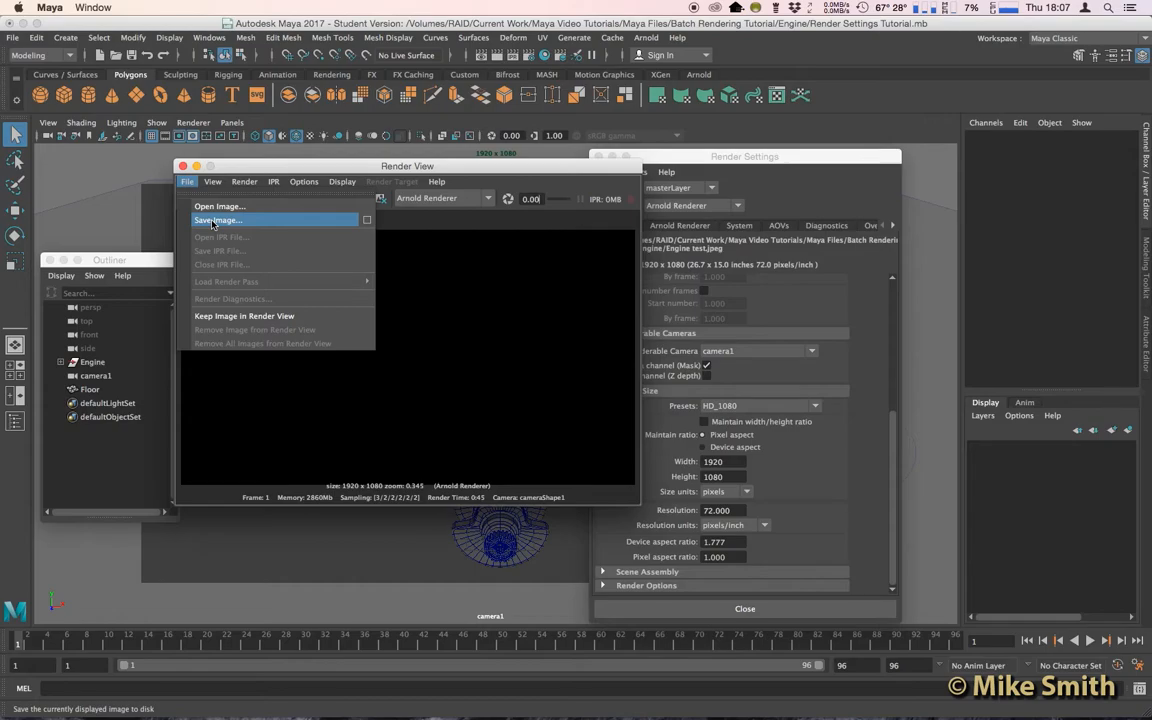
click(399, 292)
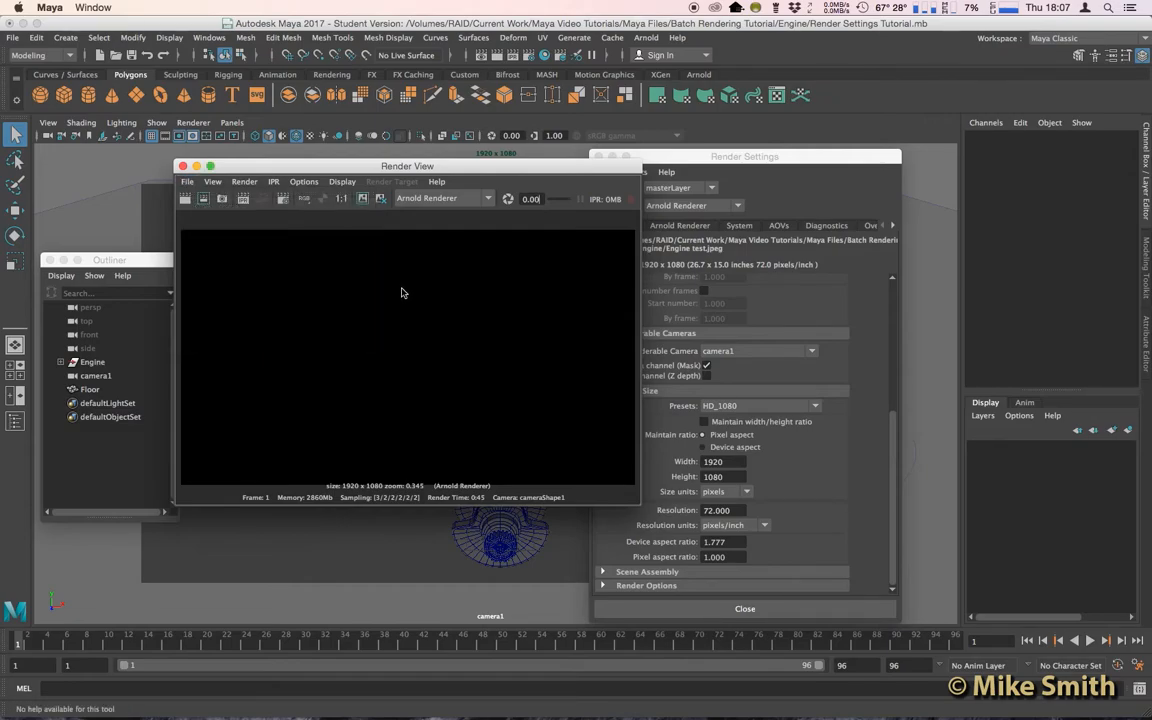
click(182, 166)
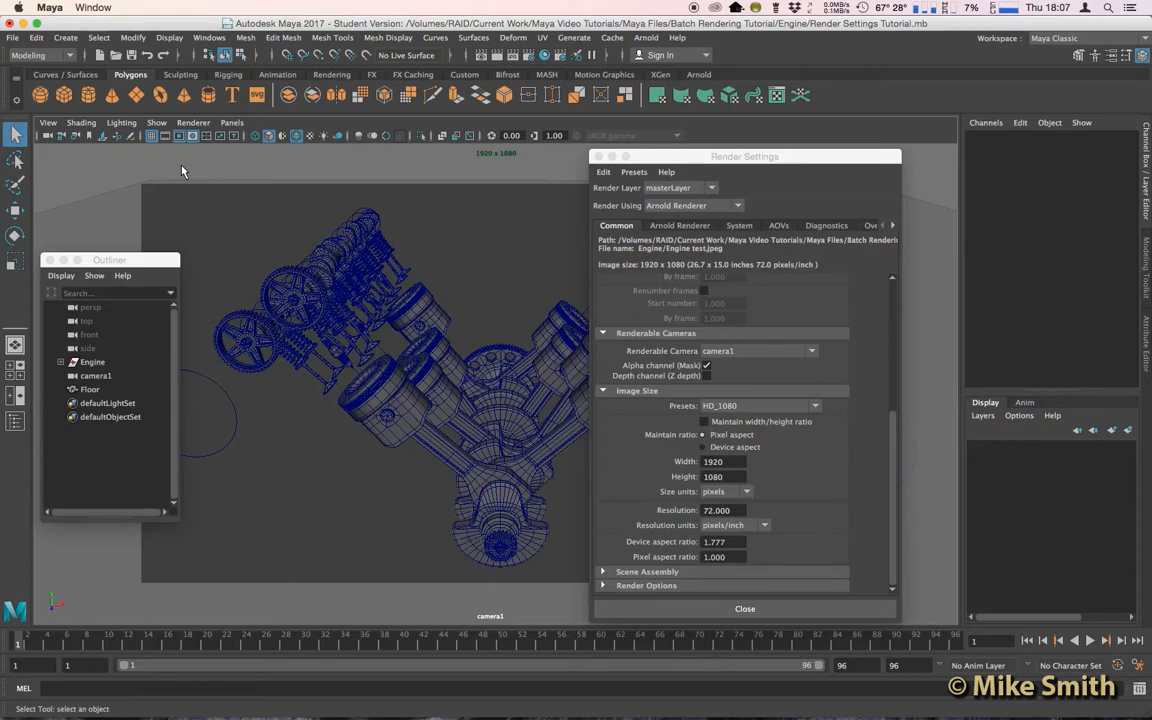
Set the Engine folder inside Batch Rendering Tutorial as the current project
click(14, 38)
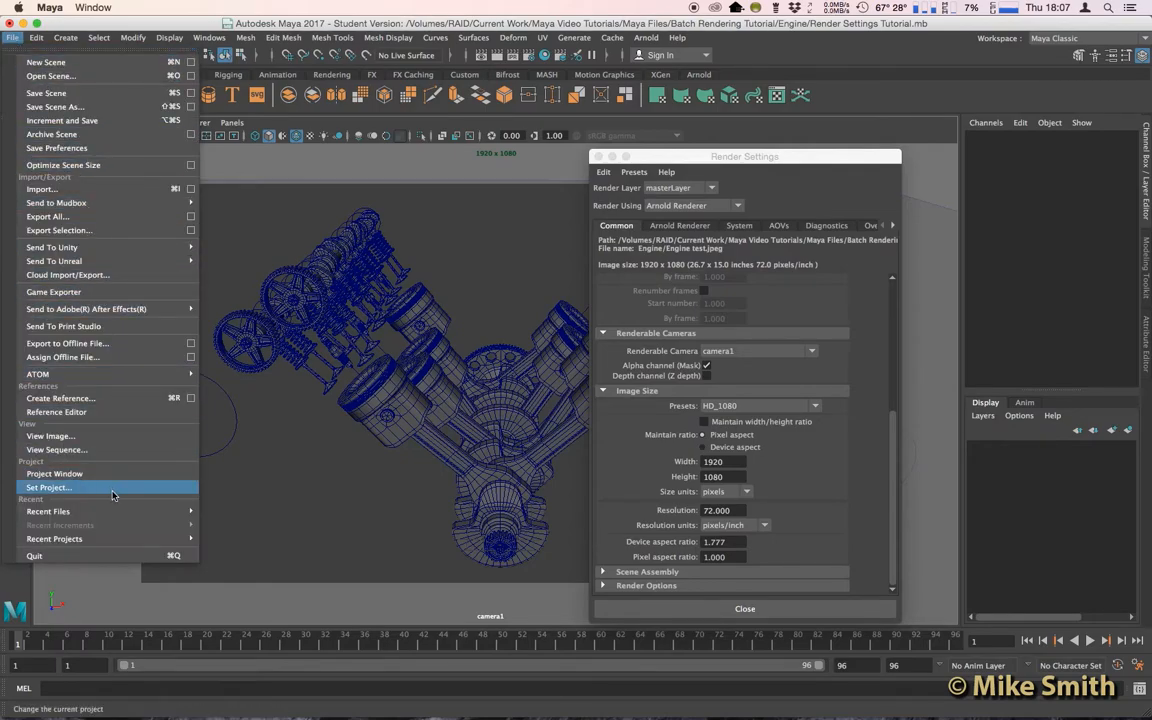
click(50, 487)
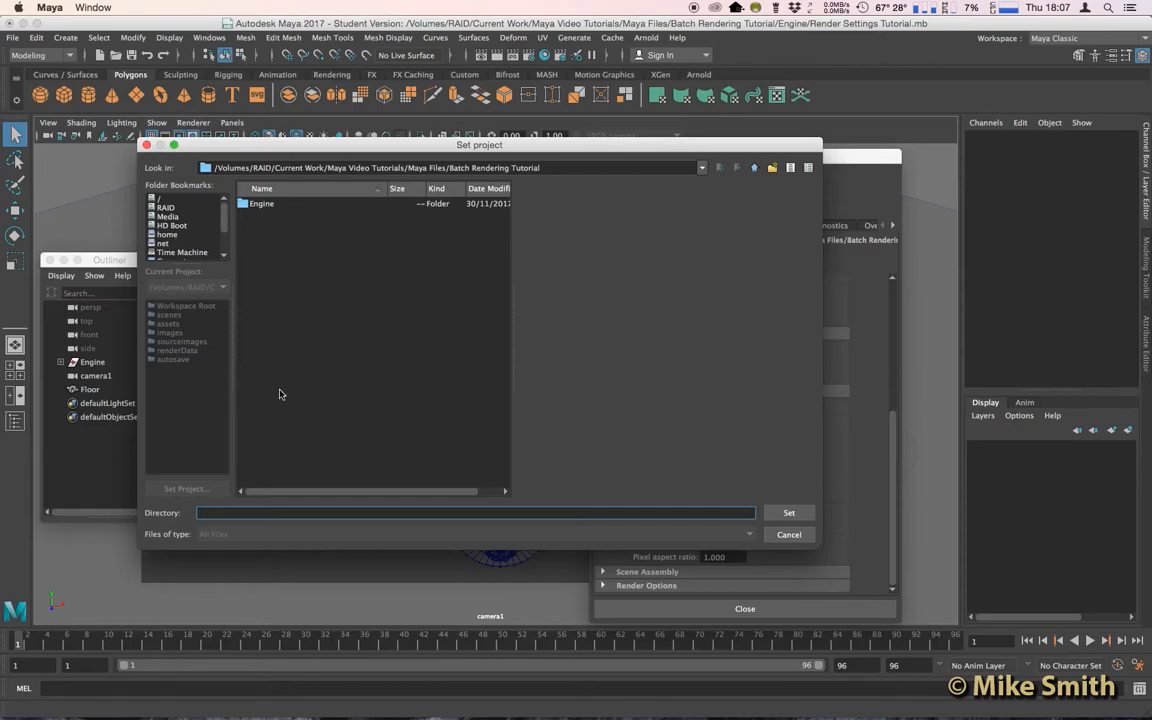
click(265, 205)
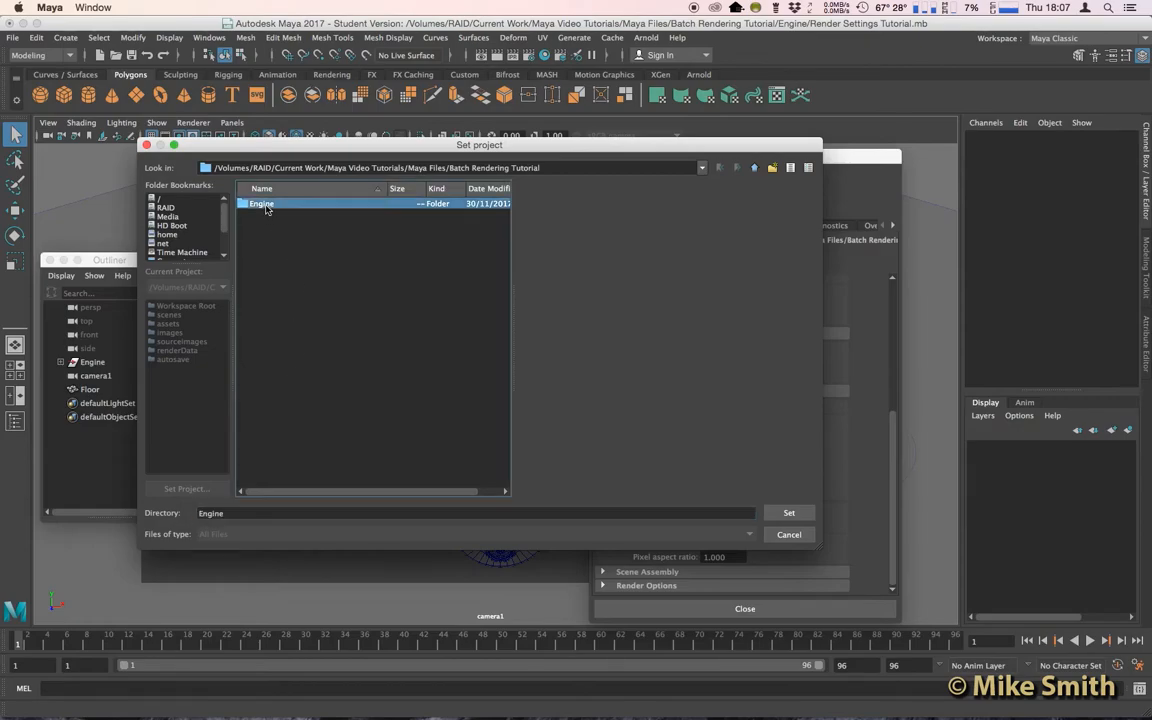
click(789, 514)
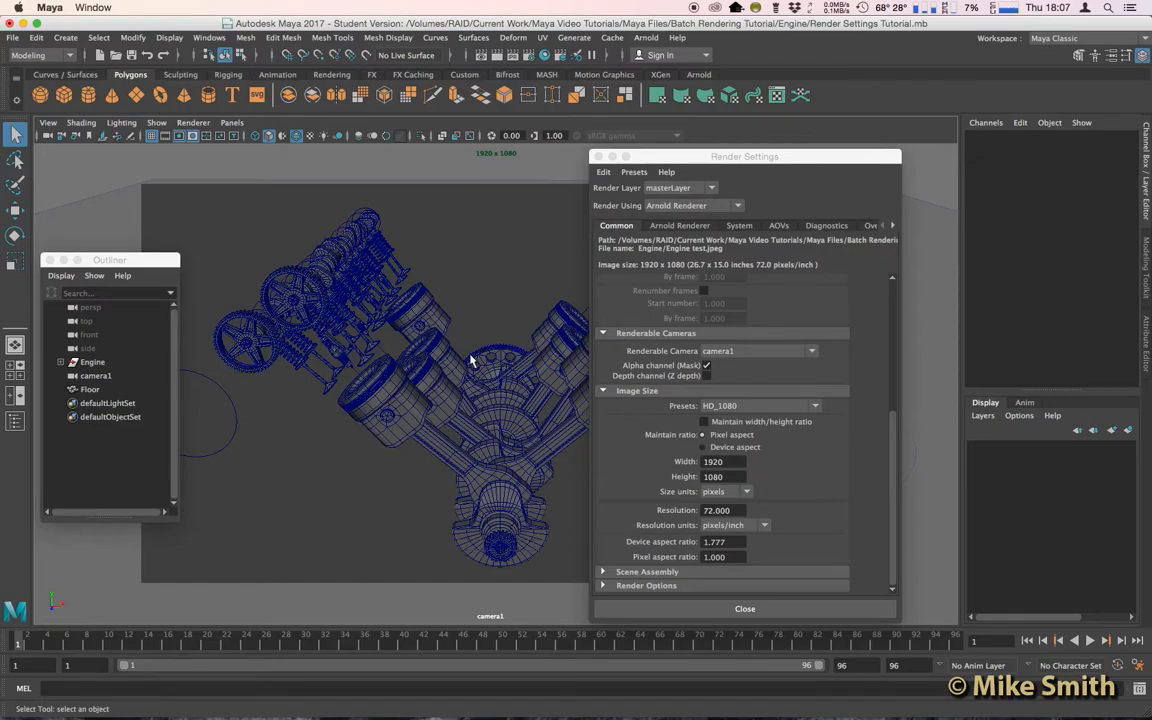
drag(751, 162, 717, 161)
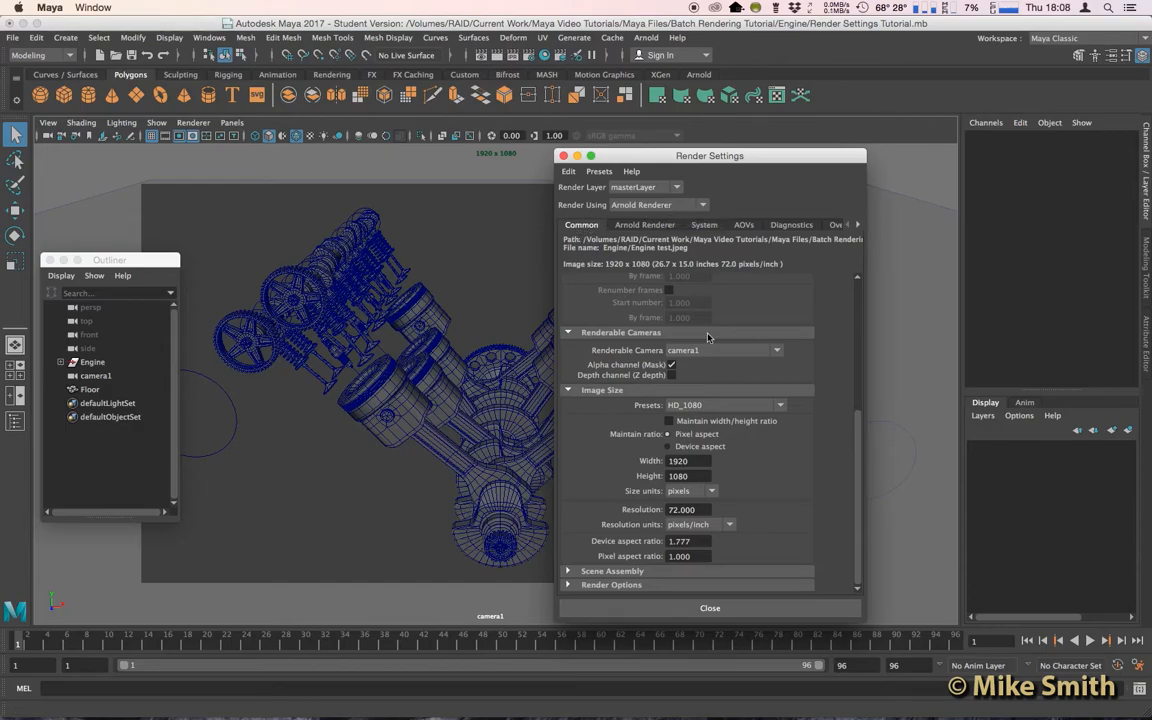
Keep jpeg as the image format and set the frame/animation extension to name.# for rendering a numbered sequence
scroll(771, 390, up, 6)
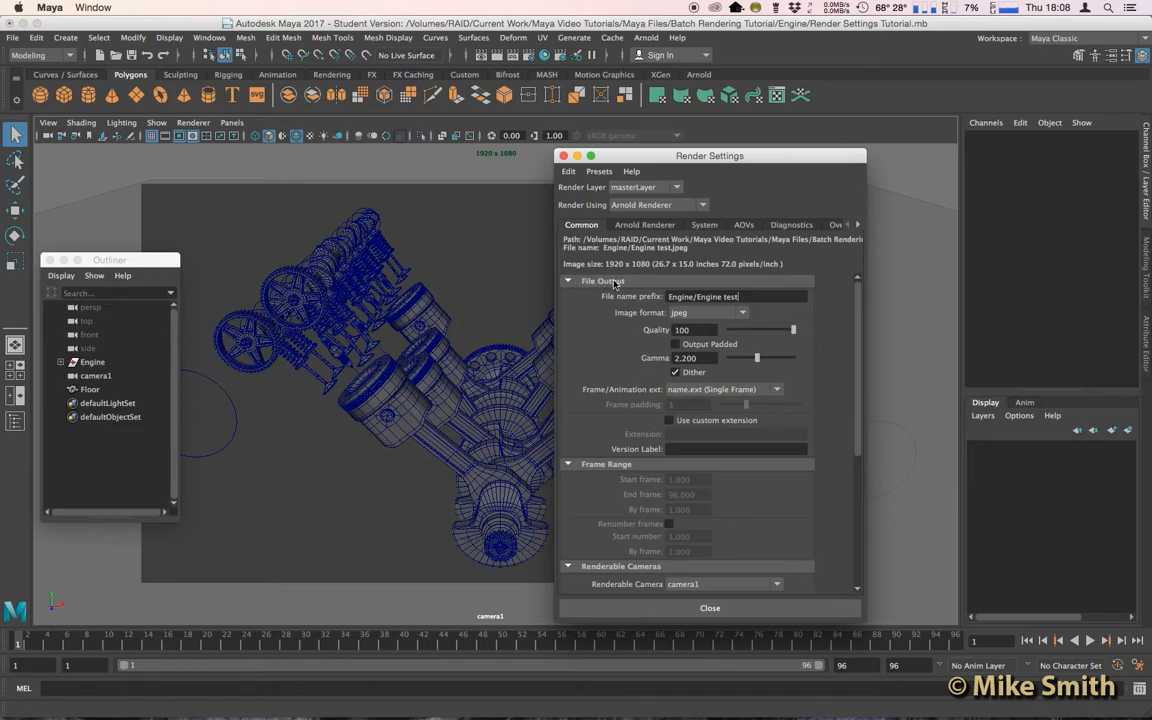
click(690, 313)
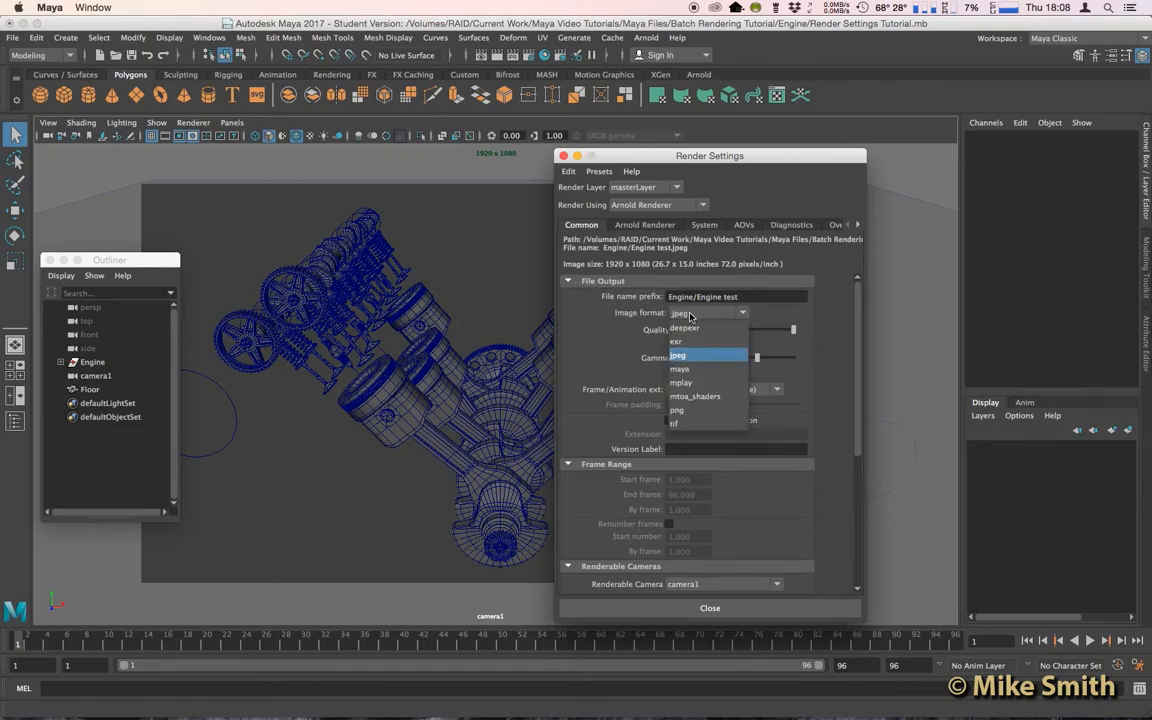
click(700, 355)
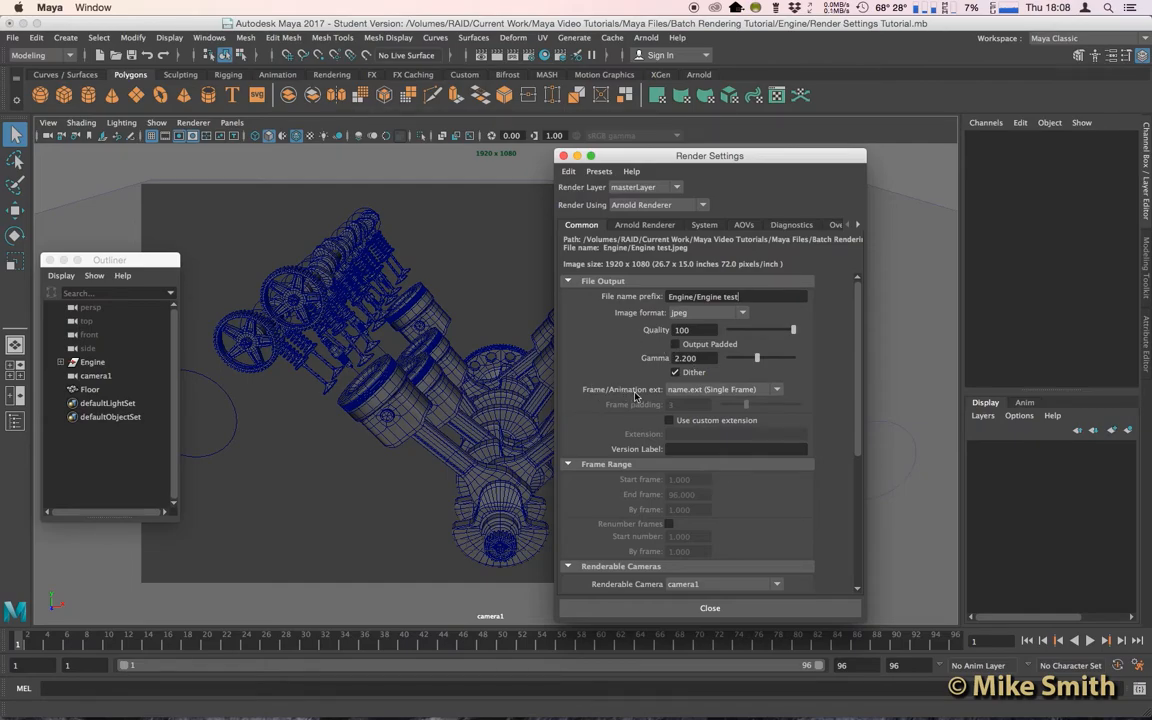
click(722, 390)
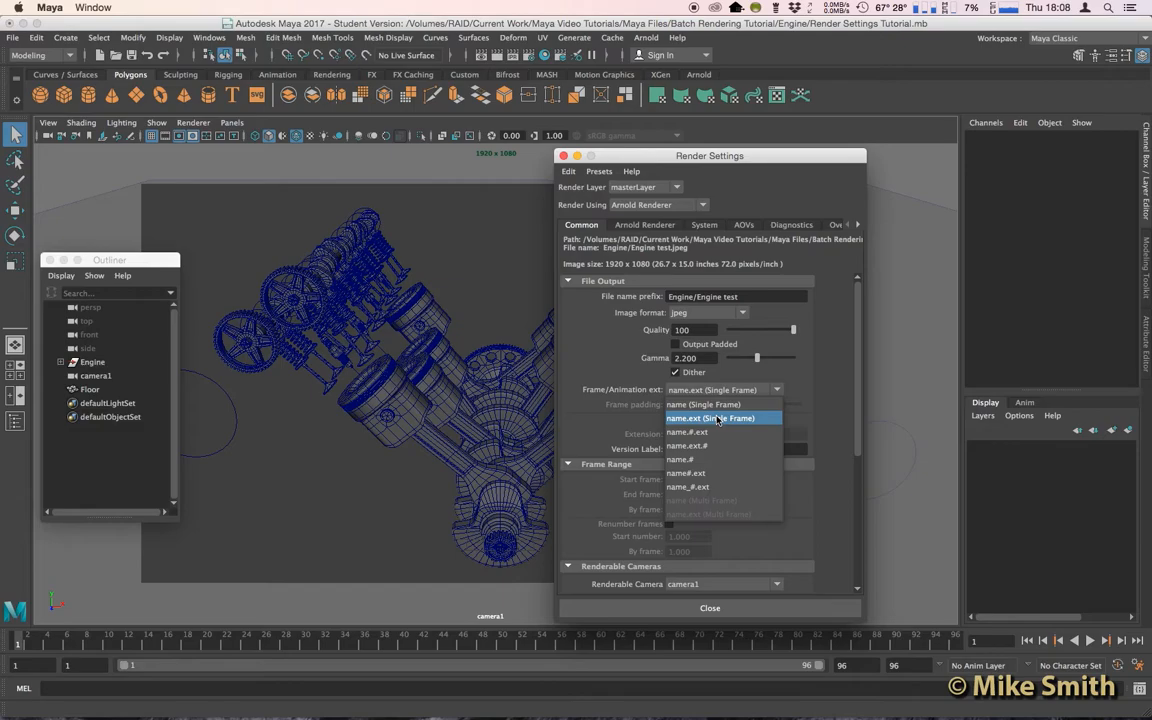
click(691, 460)
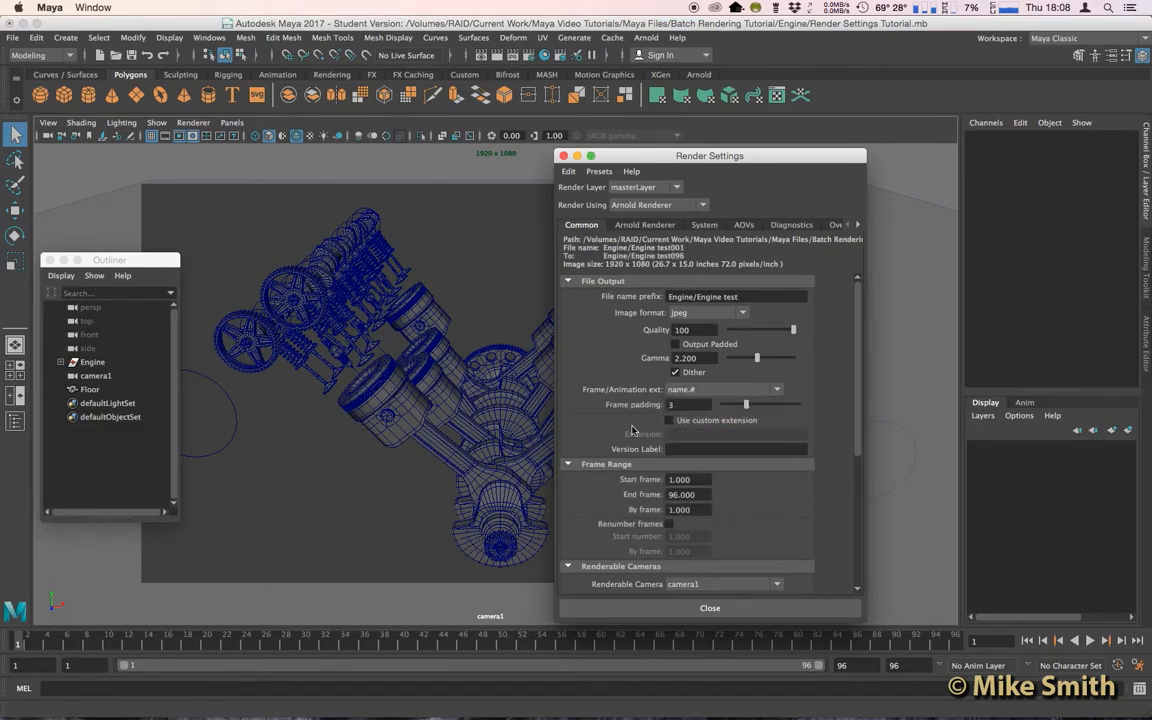
Check the start and end frame fields, and try a different frame padding before resetting it to 3
scroll(617, 418, down, 2)
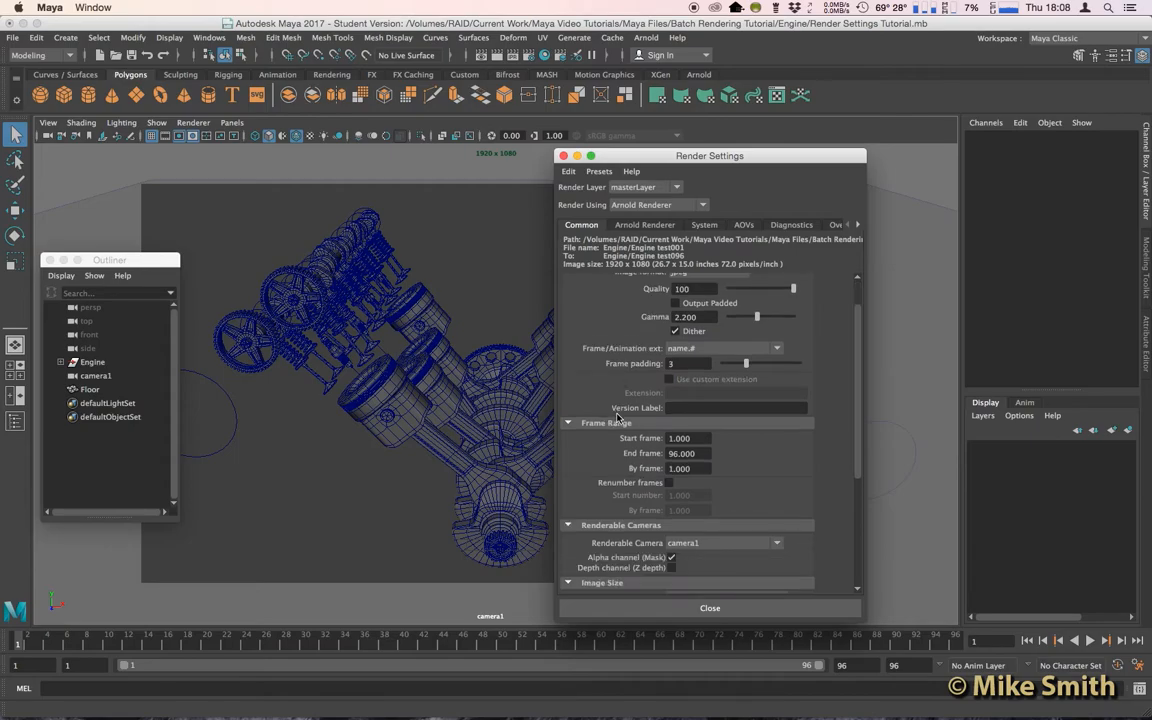
scroll(617, 418, down, 2)
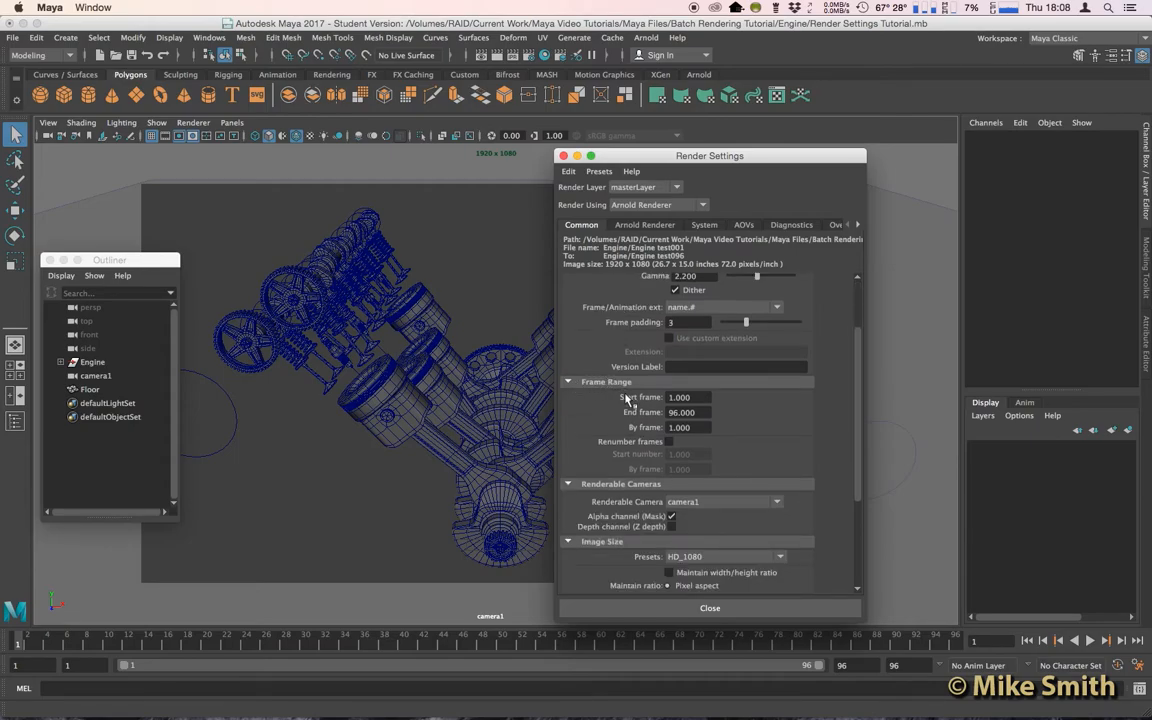
drag(699, 397, 667, 415)
click(703, 413)
drag(747, 322, 769, 324)
double_click(684, 322)
text(3)
key(Return)
Review the renderable camera choices, image size and file output settings, and close the render settings
scroll(622, 411, down, 5)
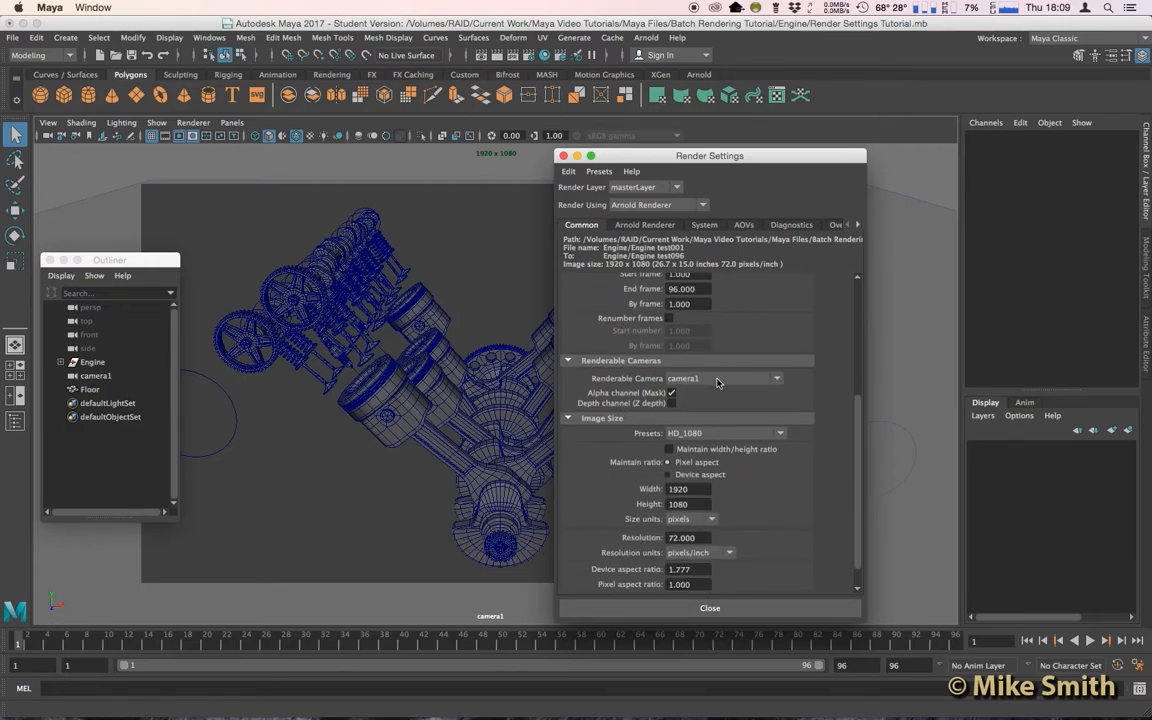
click(712, 379)
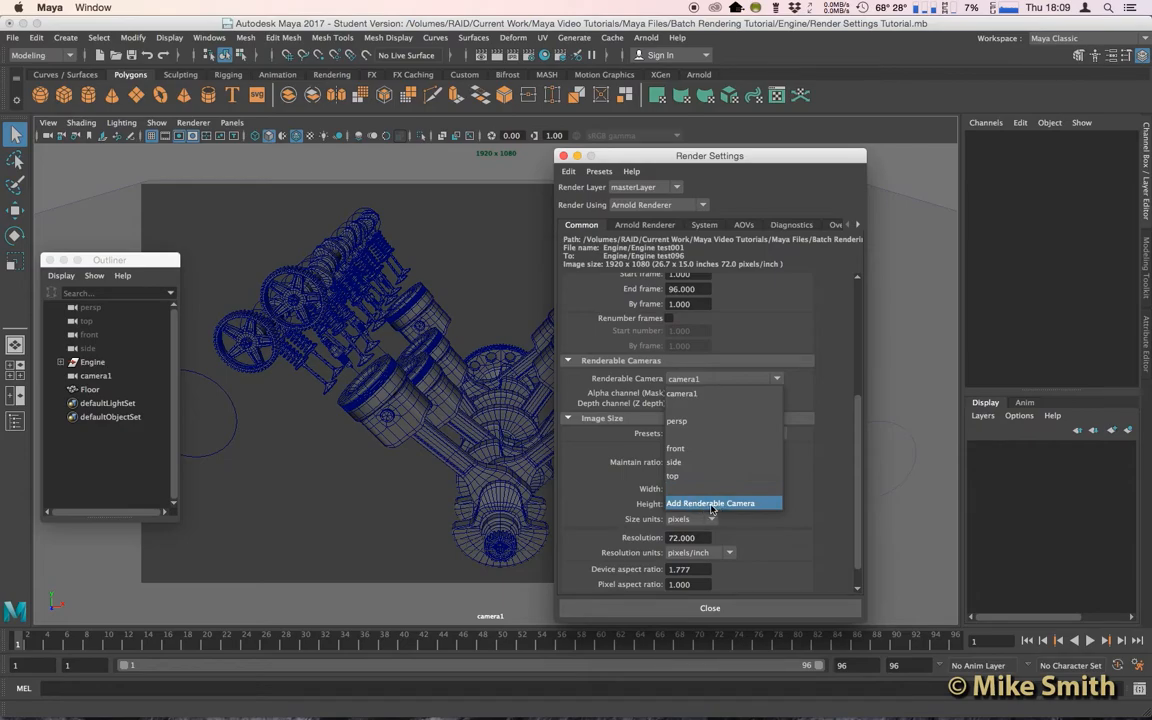
click(798, 397)
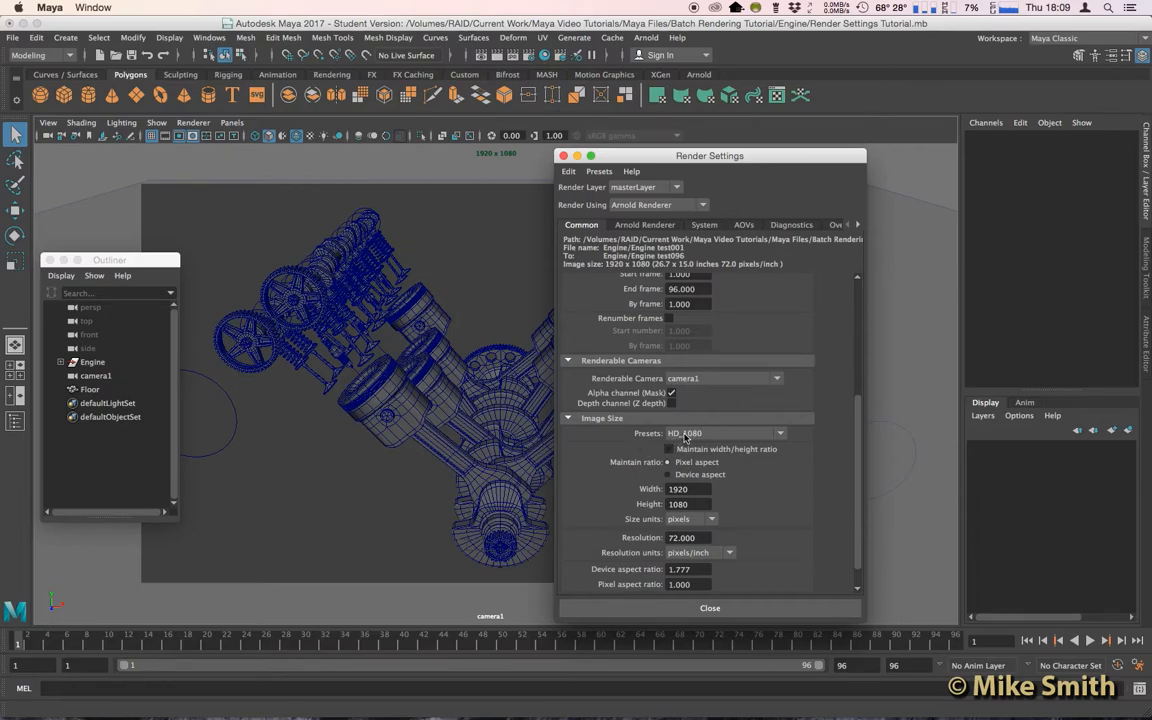
mouse_move(856, 491)
mouse_down()
mouse_move(858, 506)
mouse_move(852, 473)
mouse_up()
scroll(852, 477, up, 5)
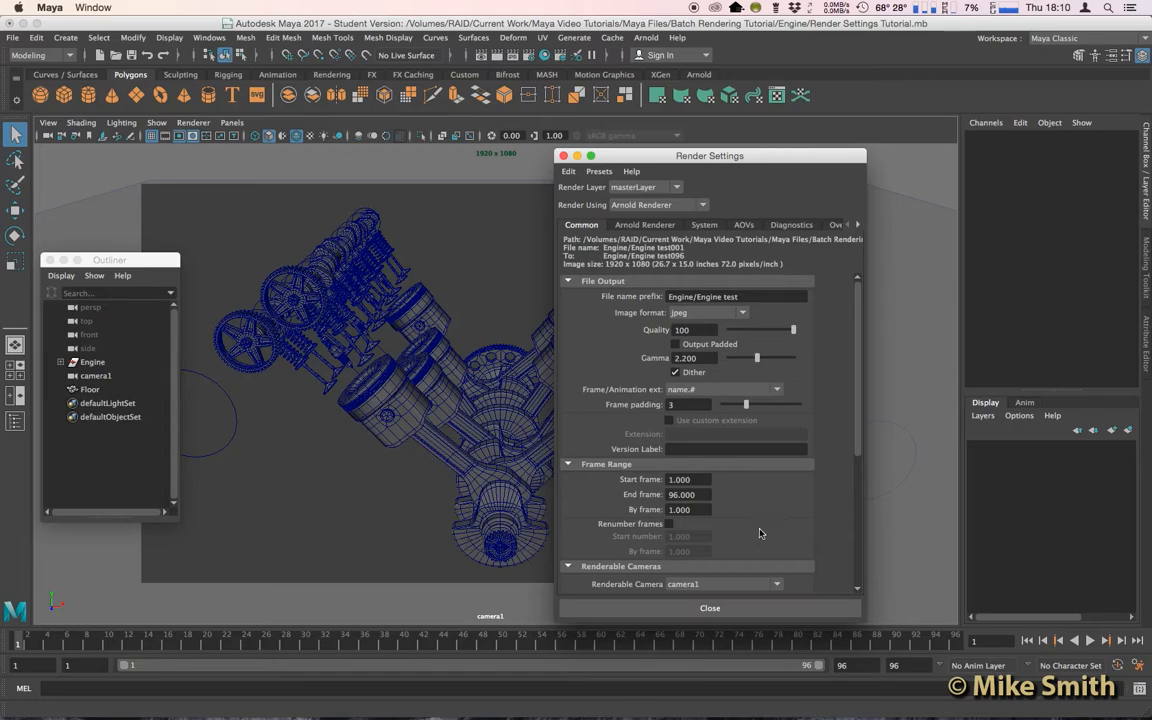
click(708, 608)
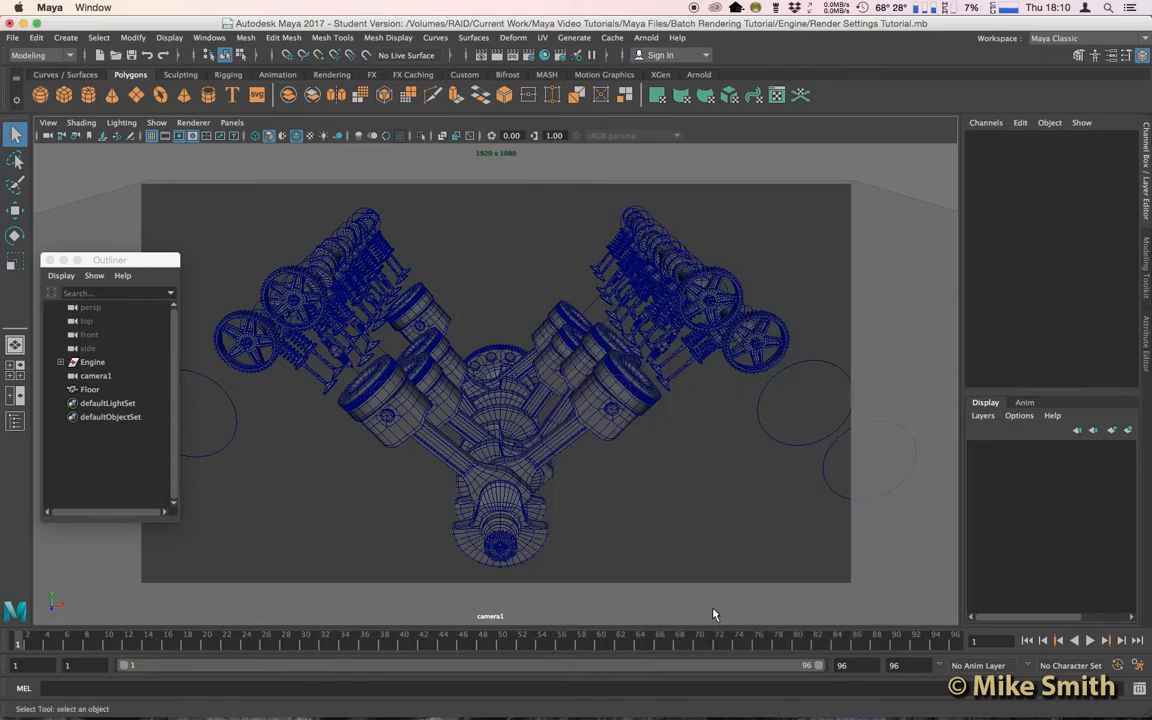
Switch to the Rendering menu set and look over the Render Sequence options, closing them without rendering
click(57, 60)
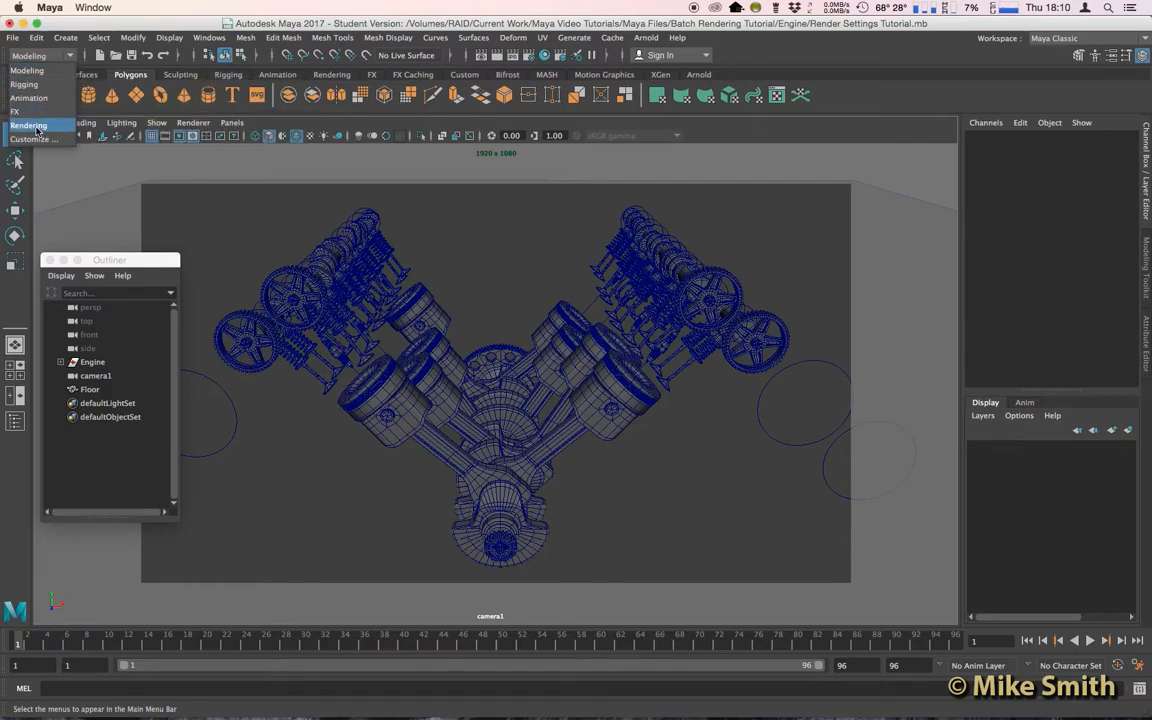
click(30, 125)
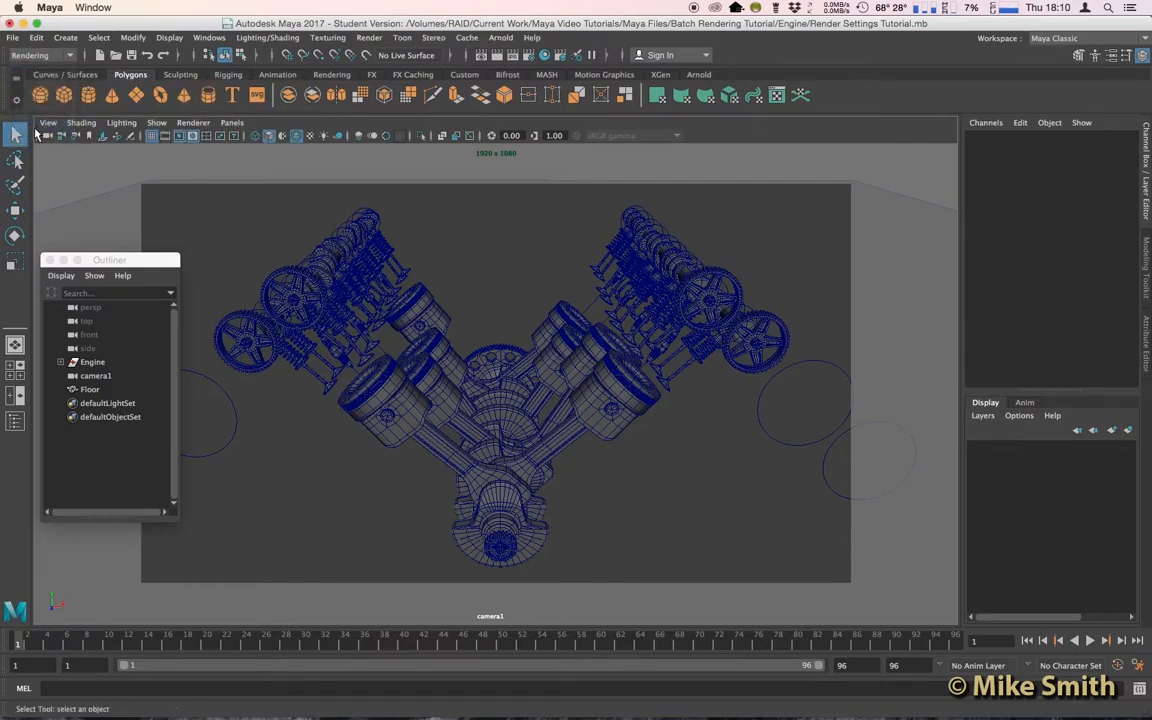
click(369, 38)
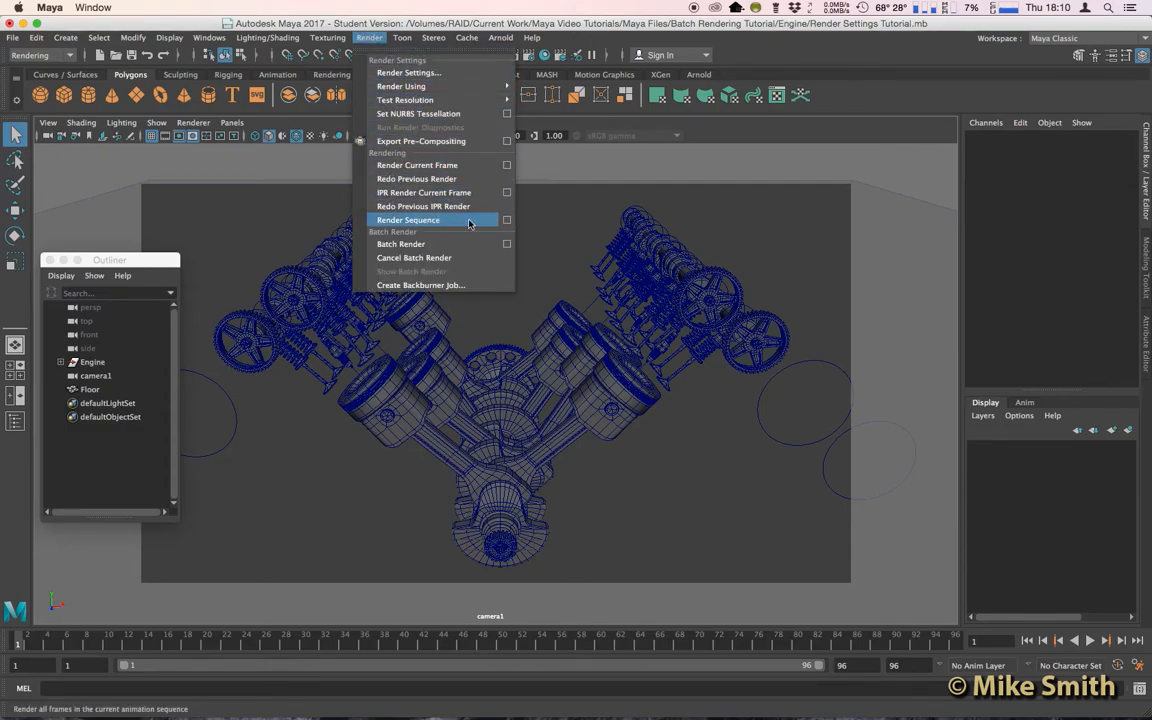
click(507, 221)
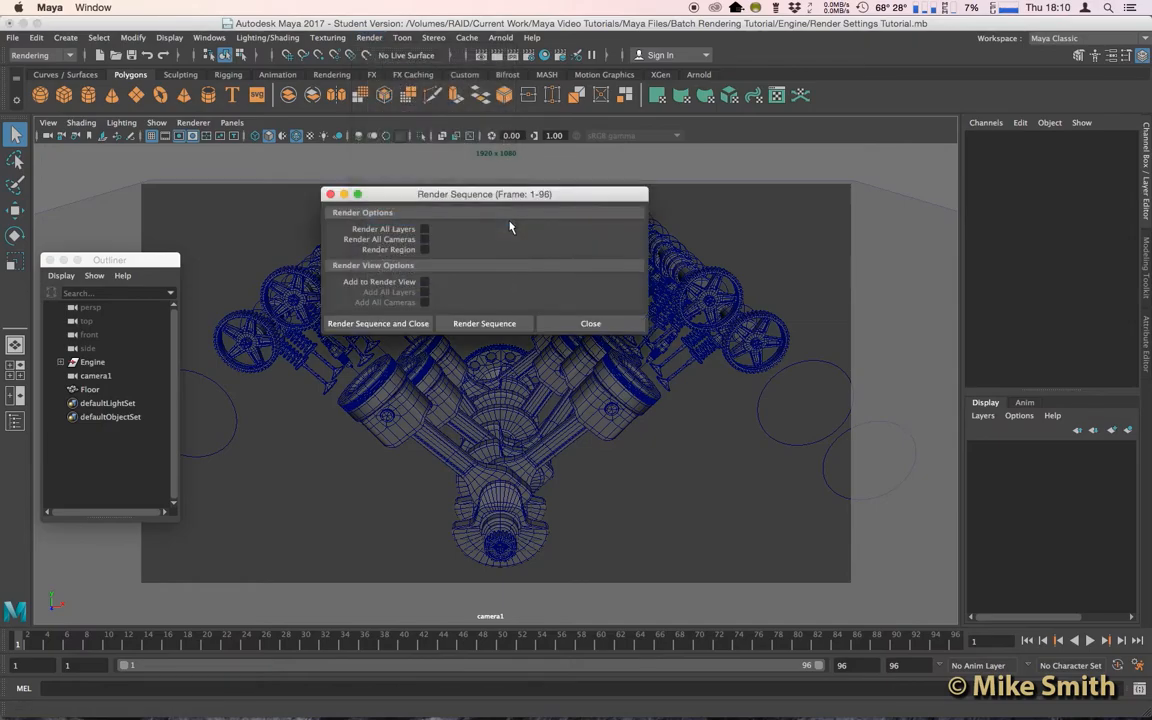
click(424, 240)
click(331, 194)
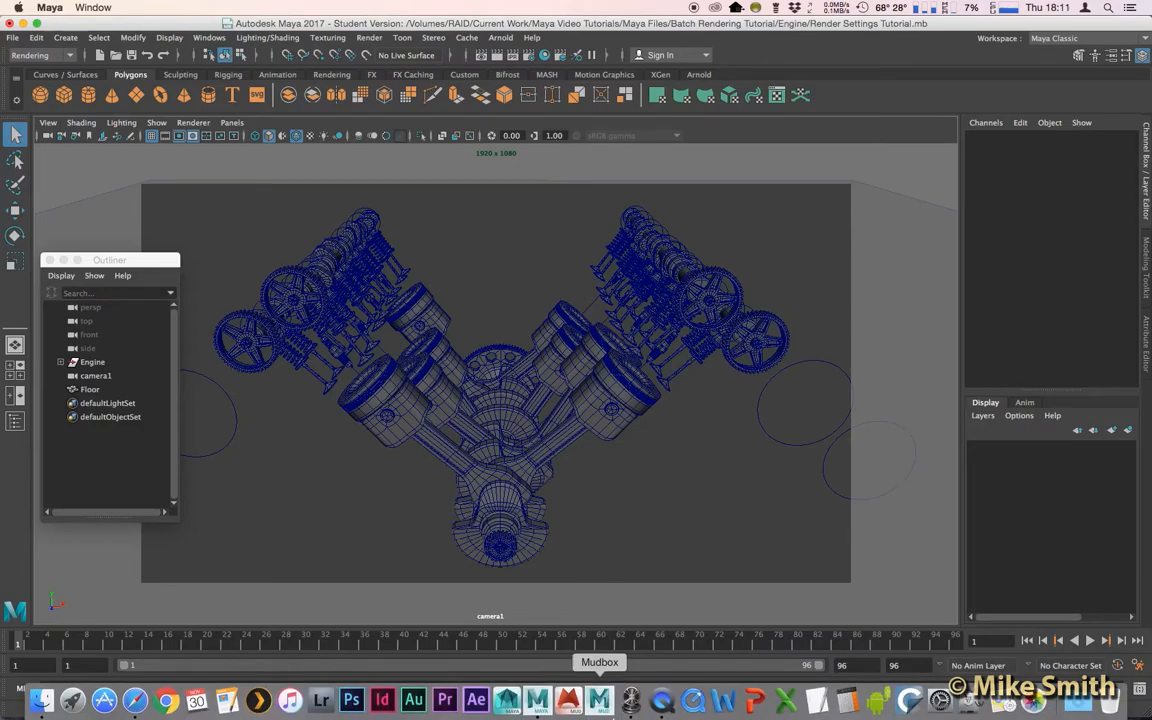
Switch to FCheck, play the rendered engine animation, and look up the Open Sequence and Save As Movie commands
click(629, 700)
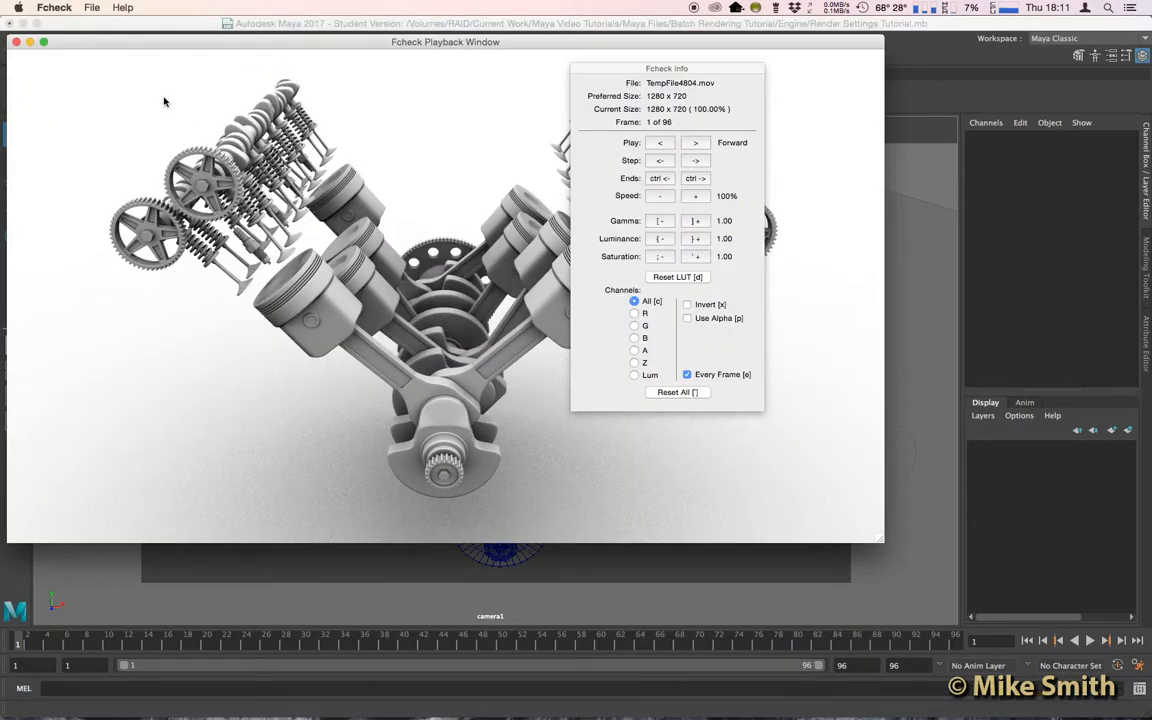
click(91, 7)
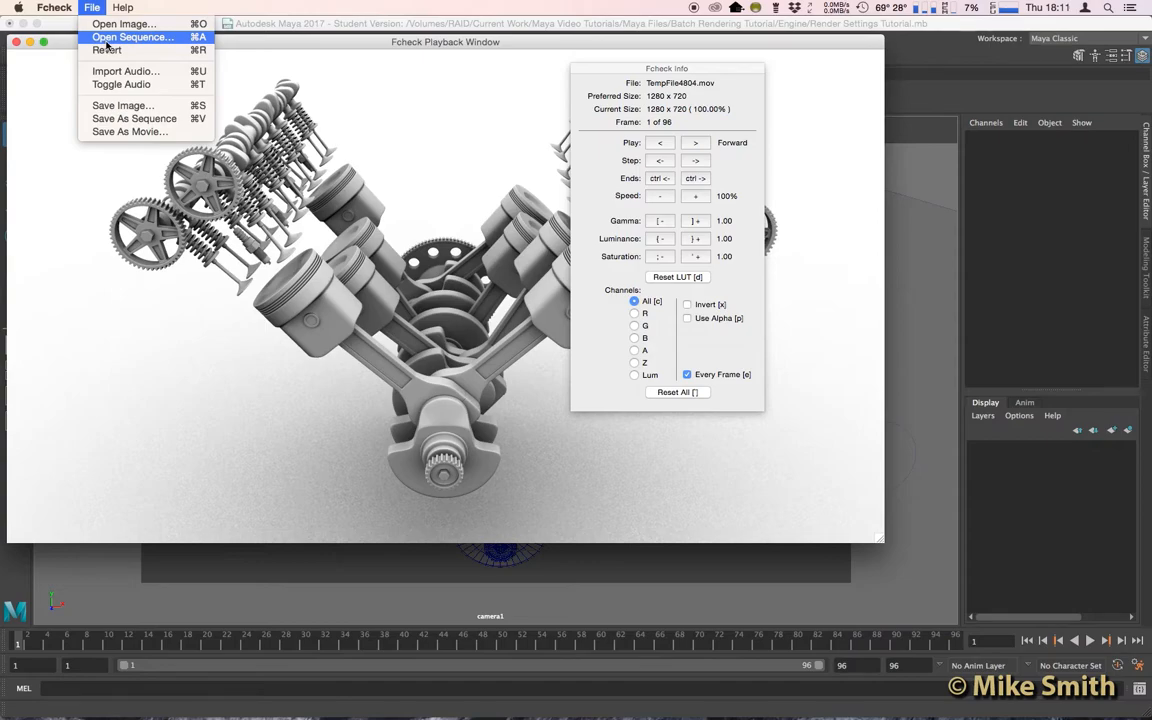
click(236, 44)
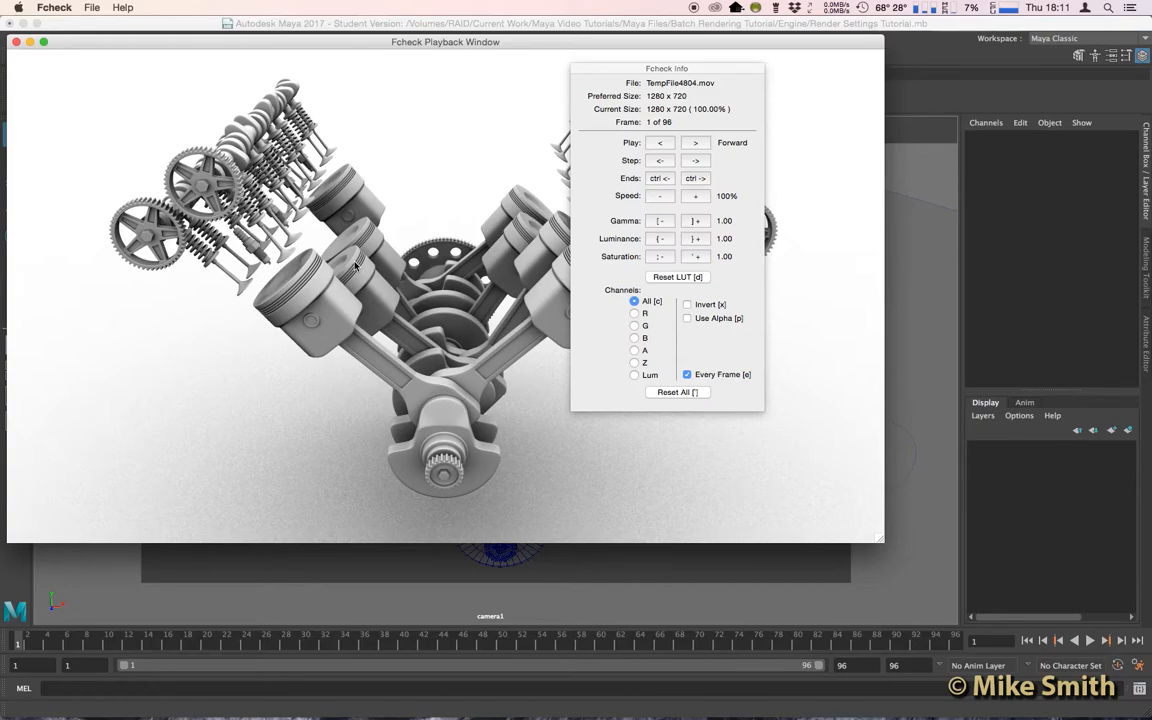
key(space)
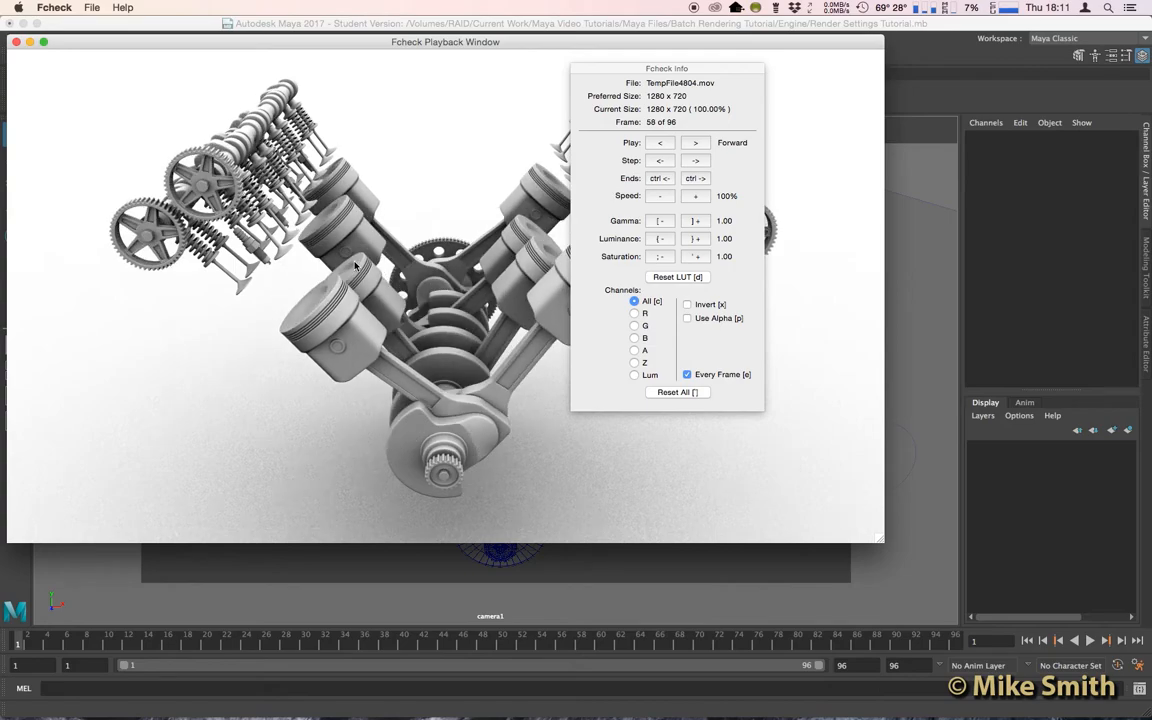
click(90, 8)
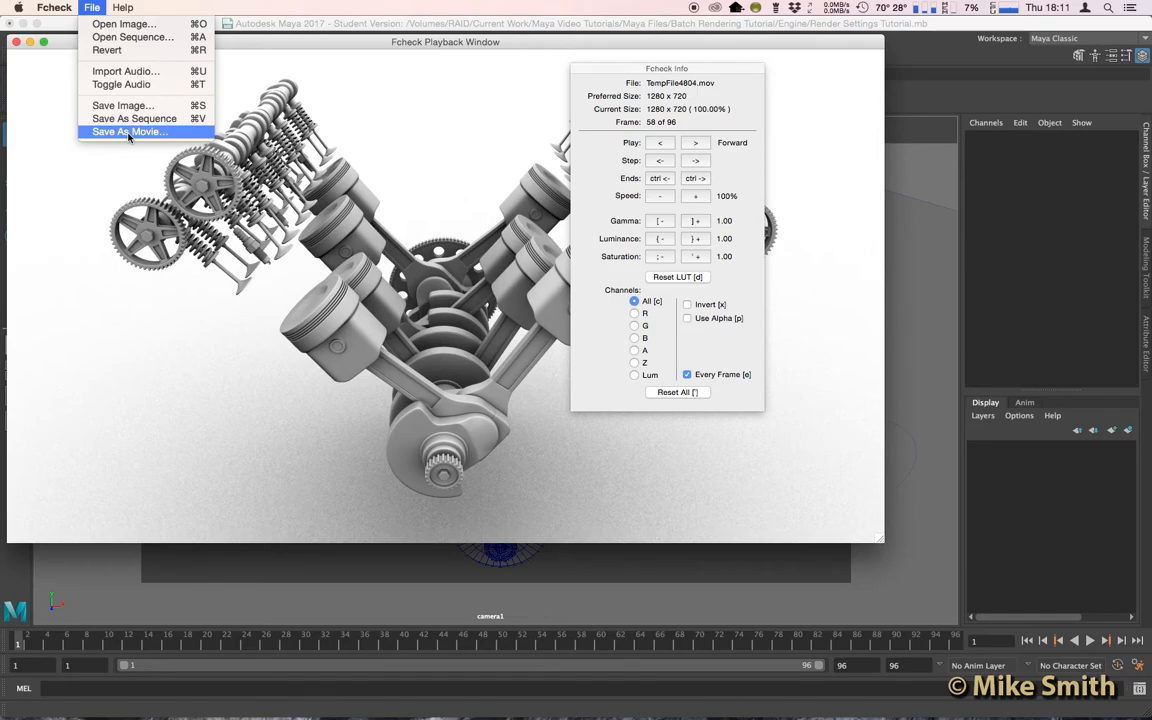
click(404, 95)
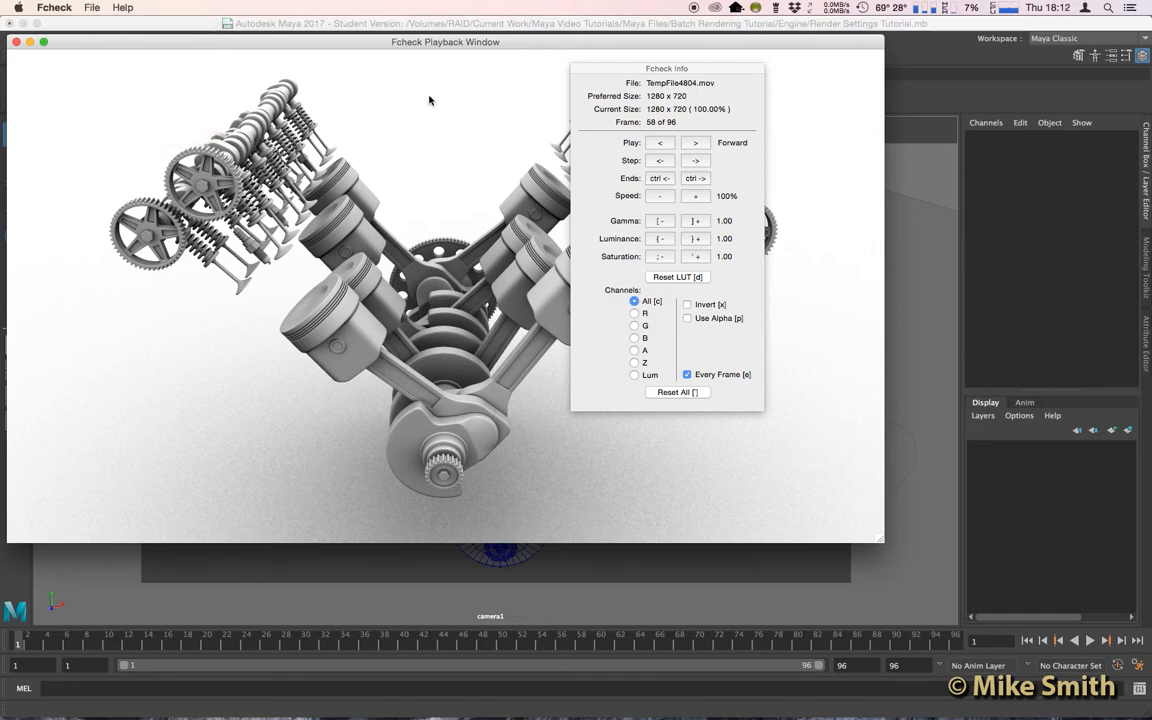